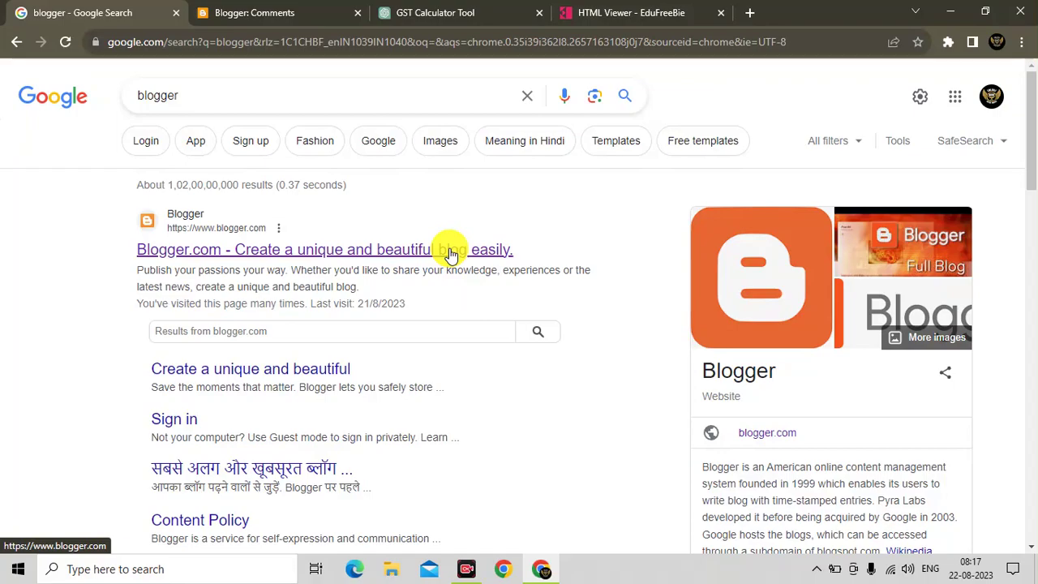
Step: Open the Blogger site from the search results and go to the new blog's title prompt
click(452, 254)
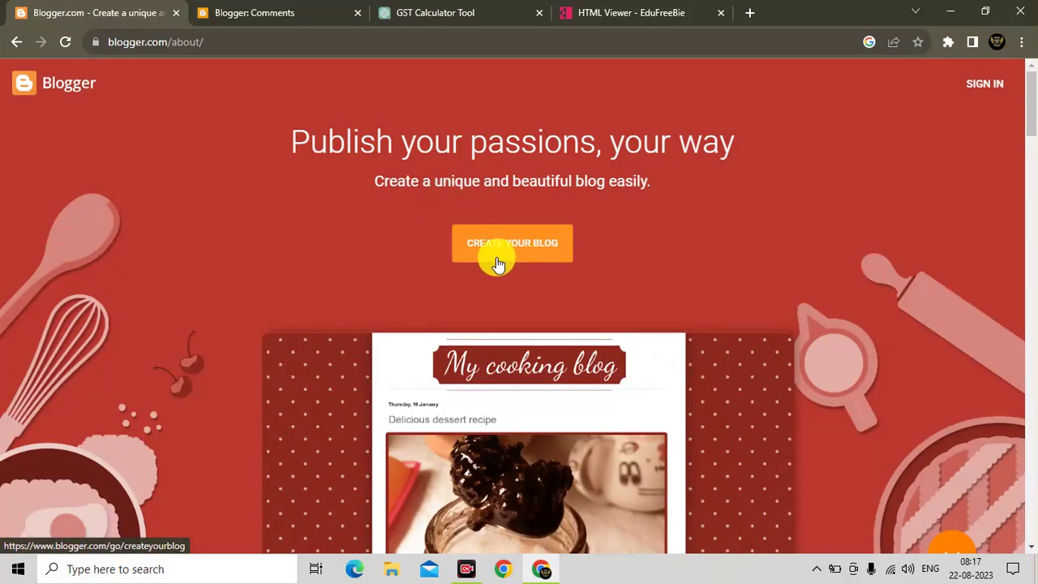
click(283, 16)
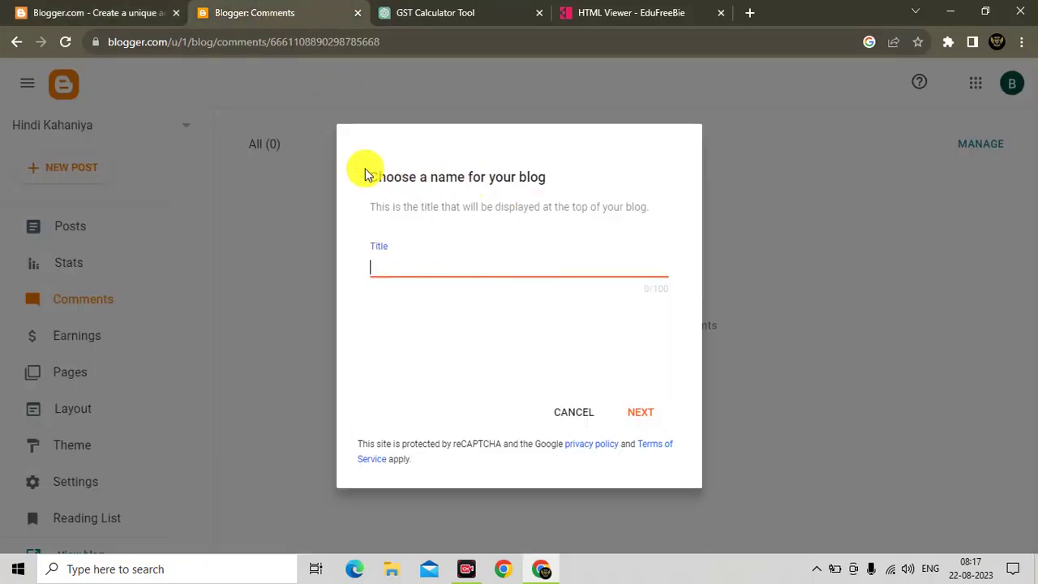
drag(364, 171, 557, 173)
click(556, 175)
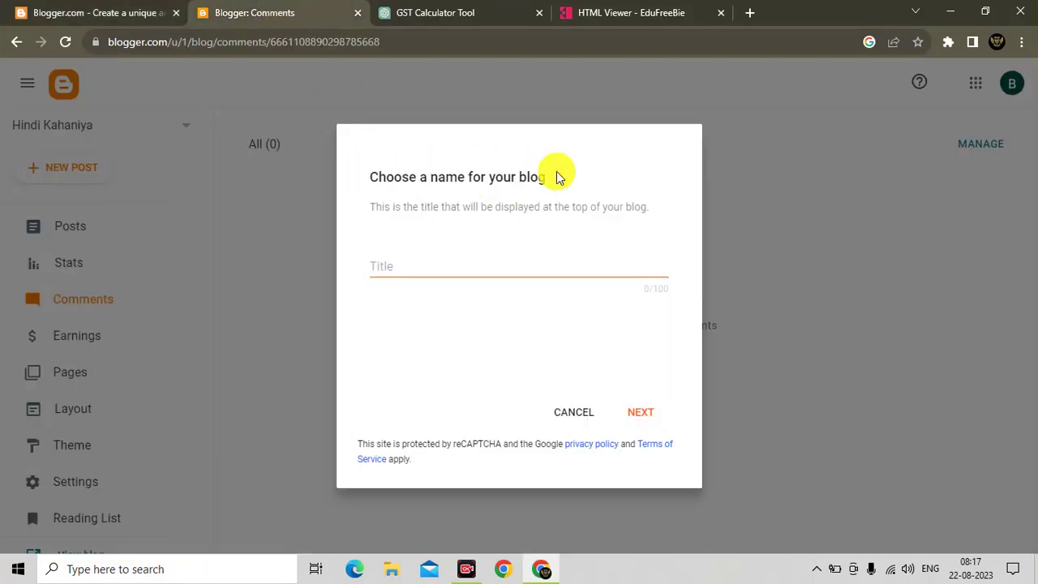
click(447, 262)
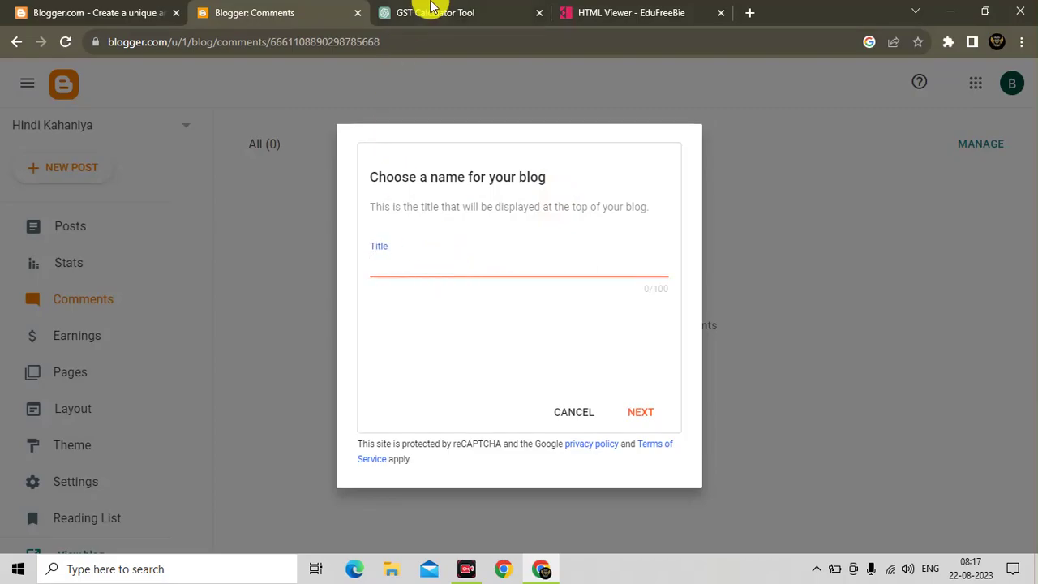
Step: Copy "GST Calculator tool" from the ChatGPT prompt and use it as the new blog's title
click(424, 10)
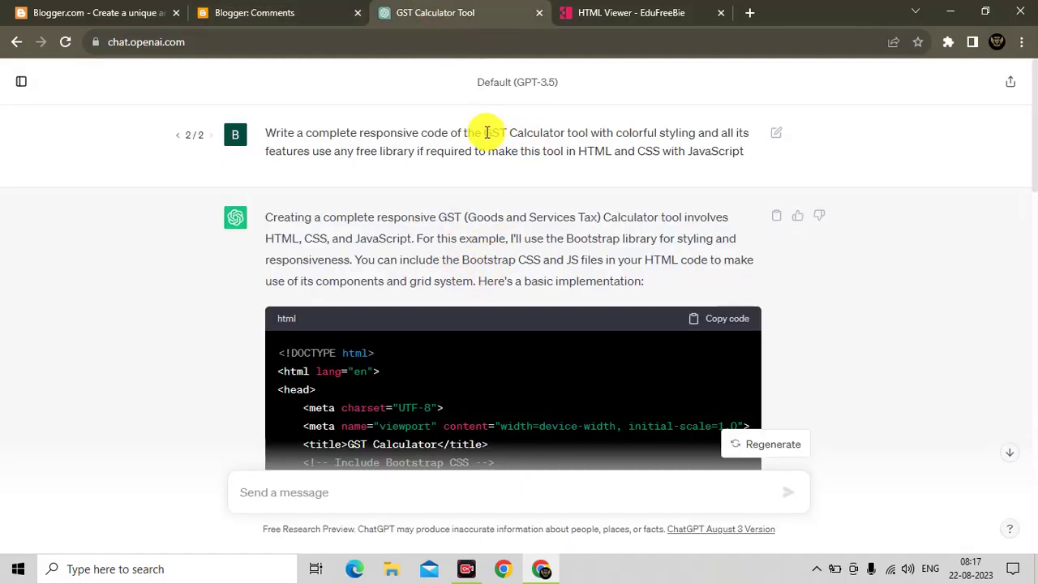
drag(485, 132, 589, 136)
key(ctrl+c)
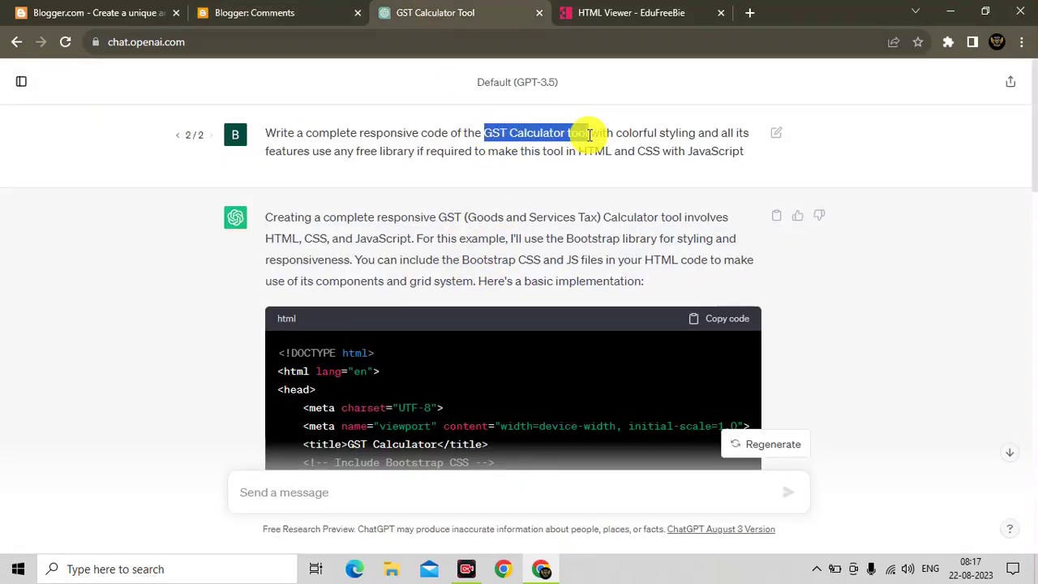
click(342, 10)
key(ctrl+v)
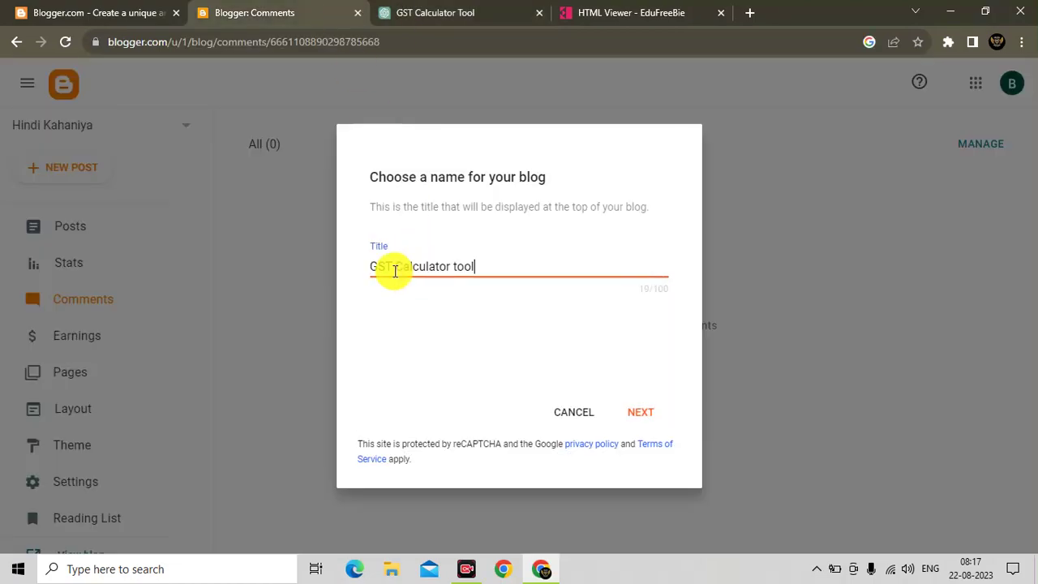
click(642, 411)
Step: Set the blog address to GSTCalculatortool76 without spaces and save the new blog
click(466, 265)
key(ctrl+v)
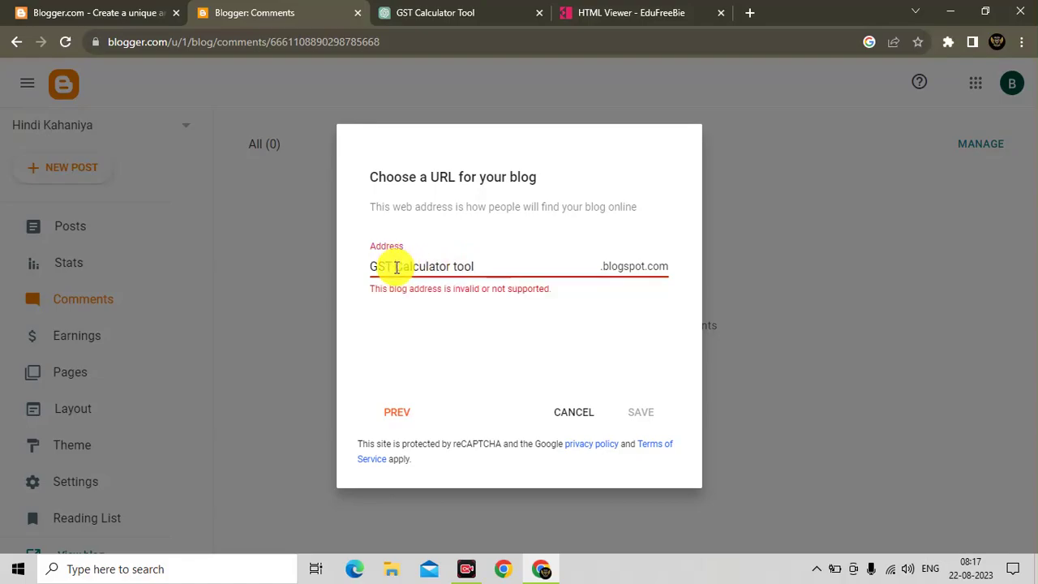
click(395, 268)
key(BackSpace)
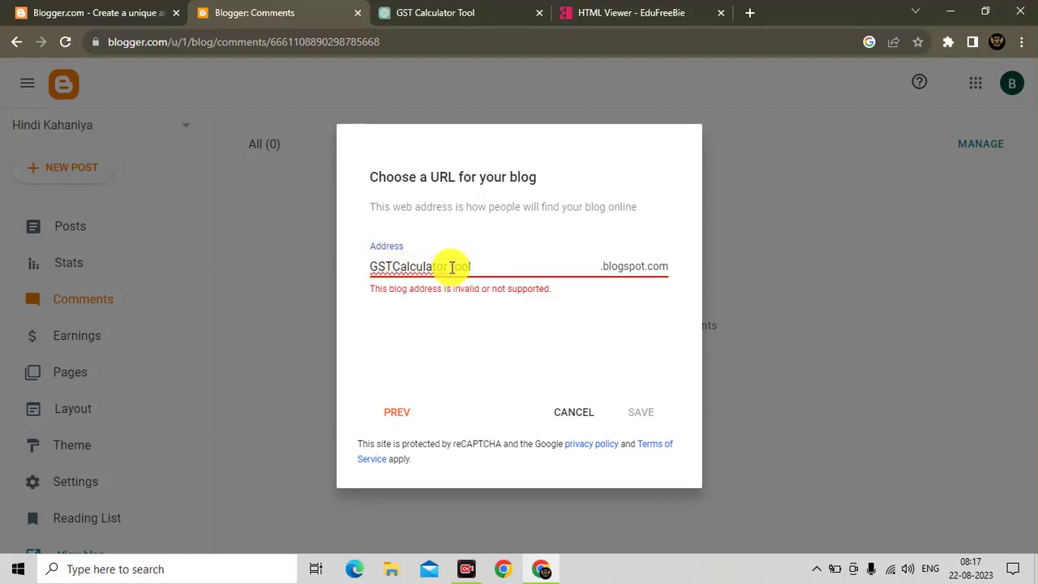
click(452, 267)
key(BackSpace)
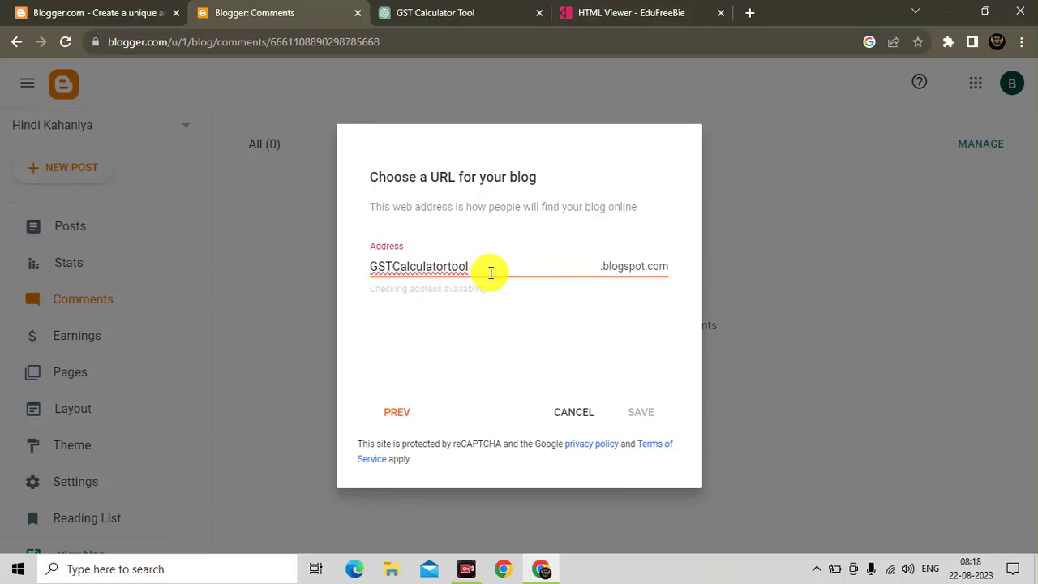
click(491, 274)
text(76)
click(634, 422)
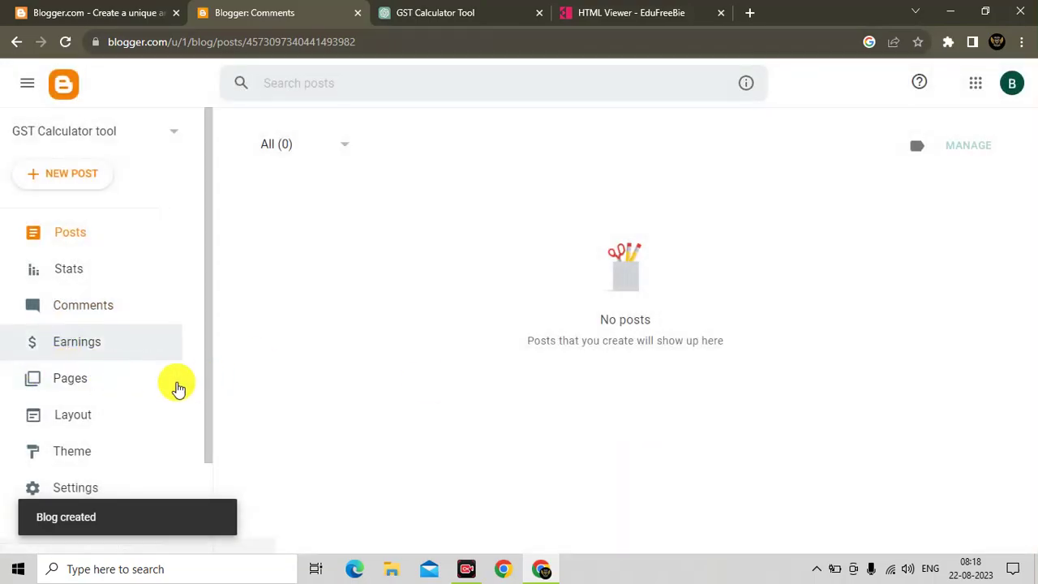
Step: Apply the Contempo Pink theme to the blog and open the blog's settings
click(88, 386)
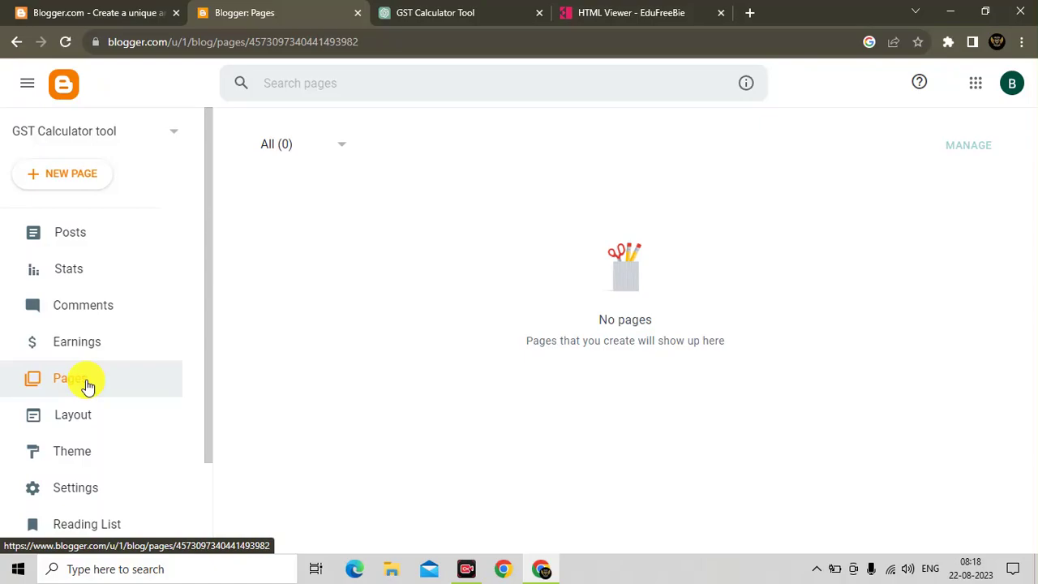
click(74, 468)
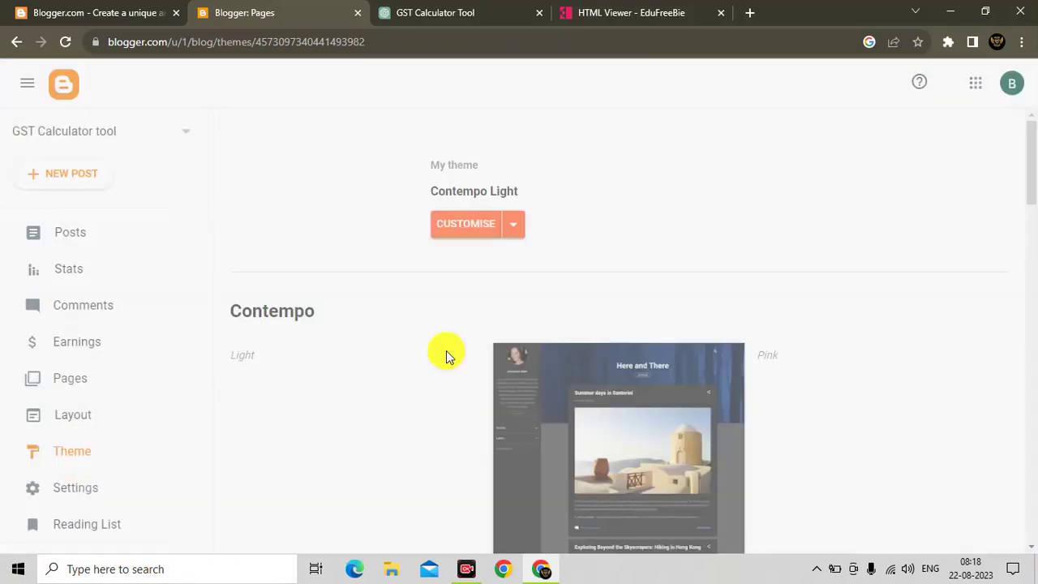
scroll(489, 457, down, 4)
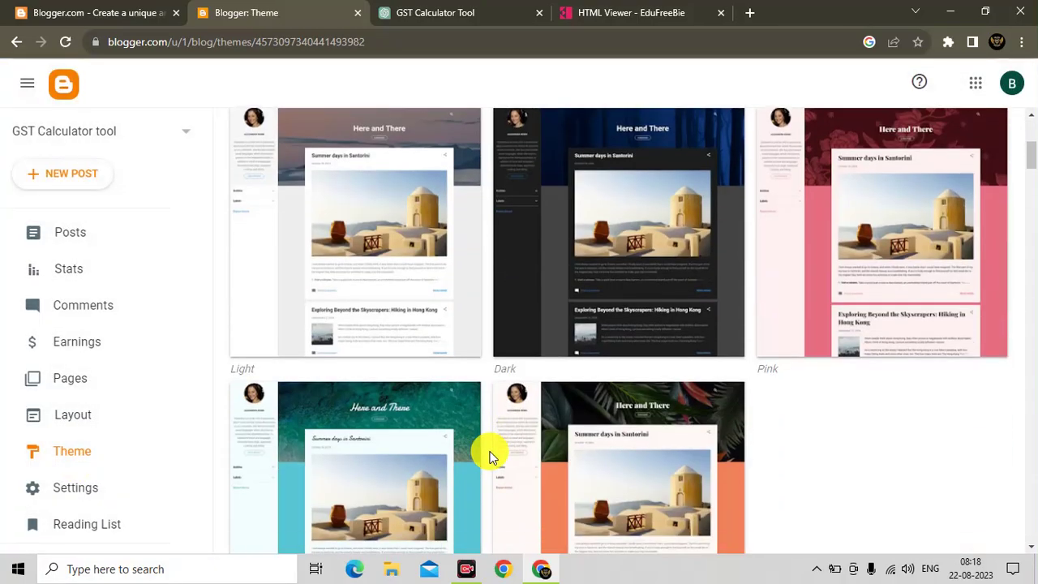
scroll(853, 300, up, 1)
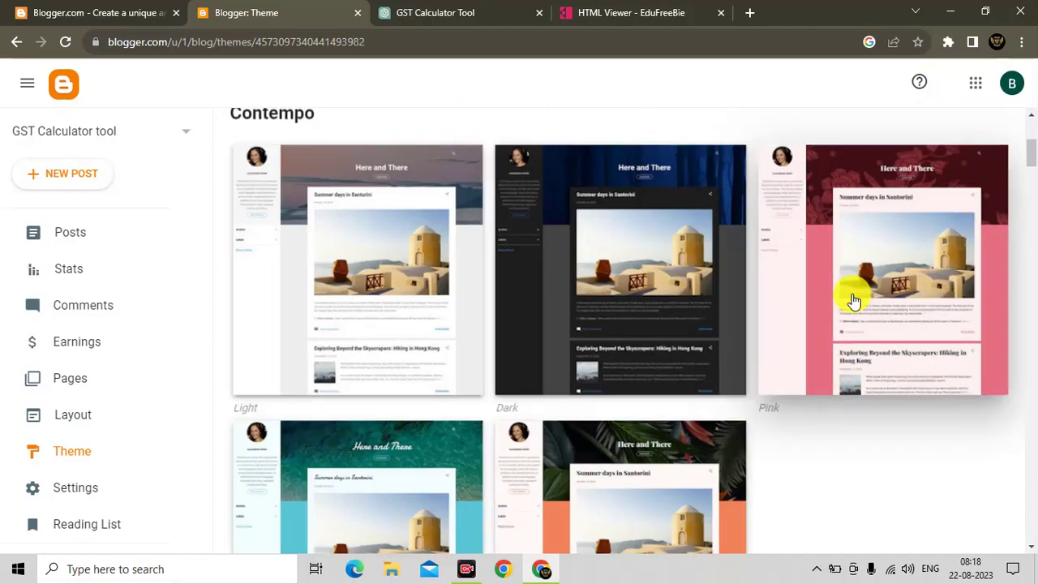
click(853, 300)
scroll(612, 336, down, 5)
click(432, 313)
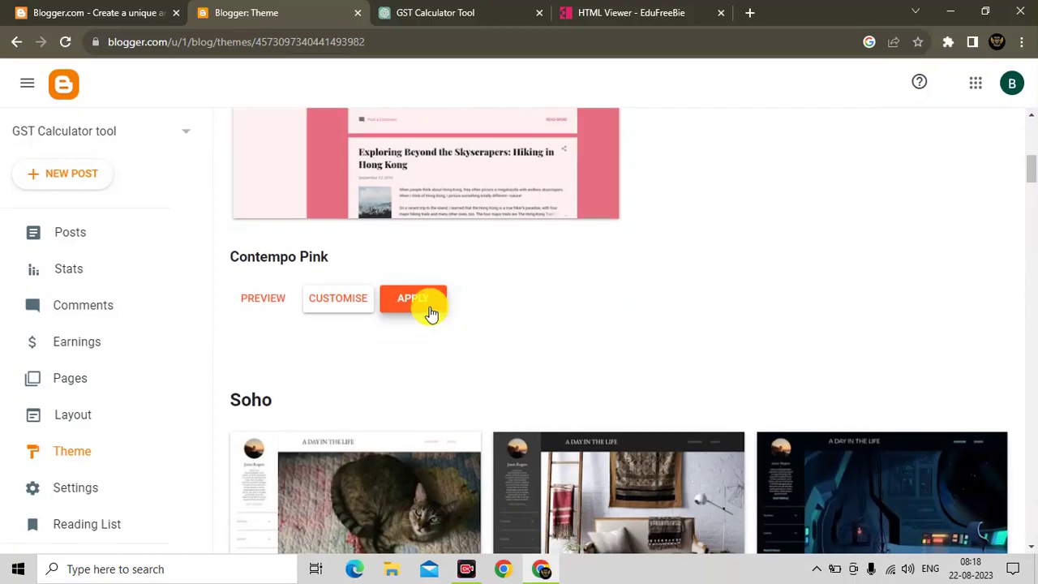
click(102, 481)
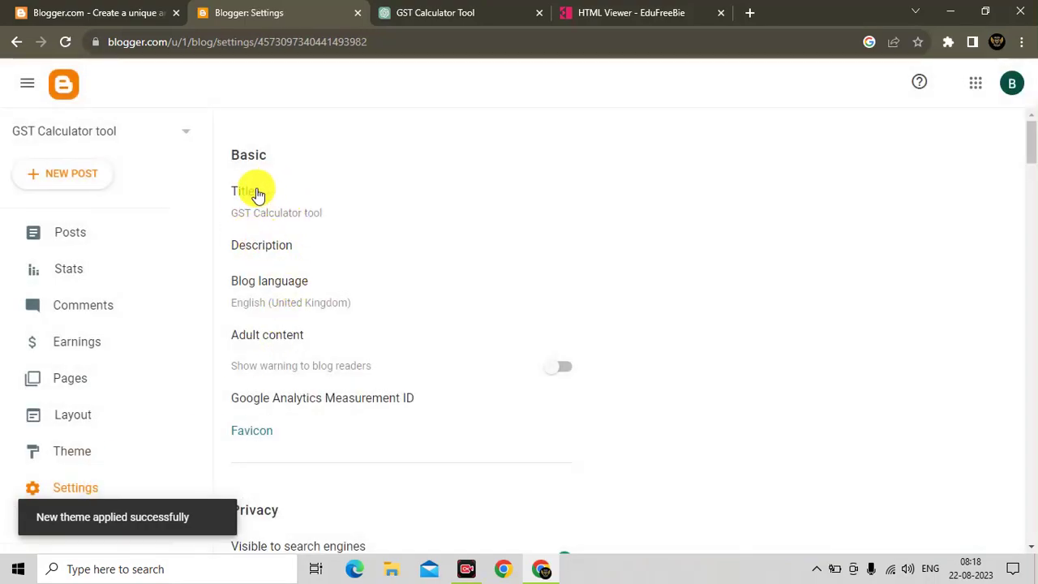
click(264, 247)
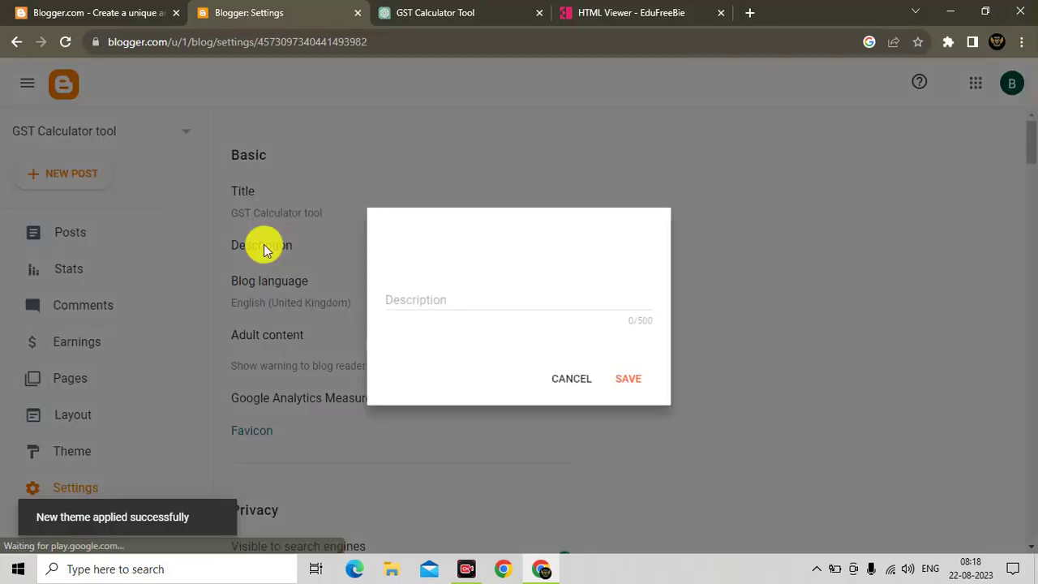
click(488, 288)
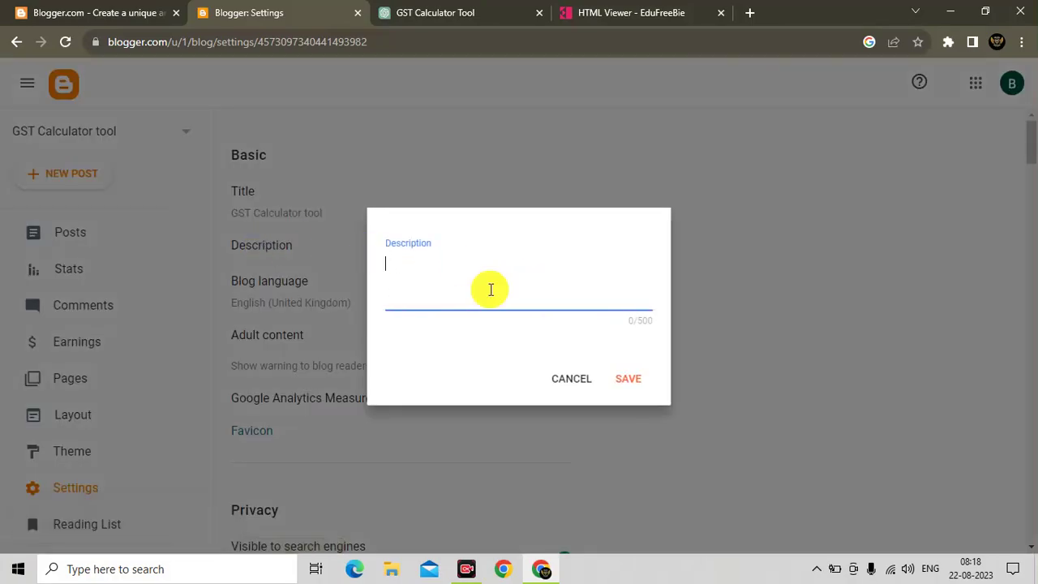
click(629, 326)
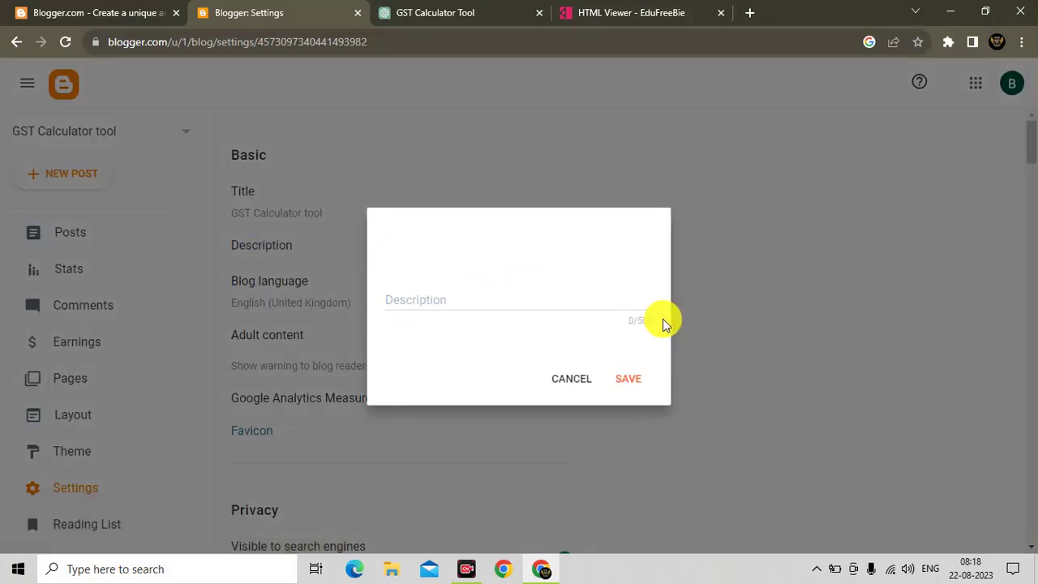
click(564, 381)
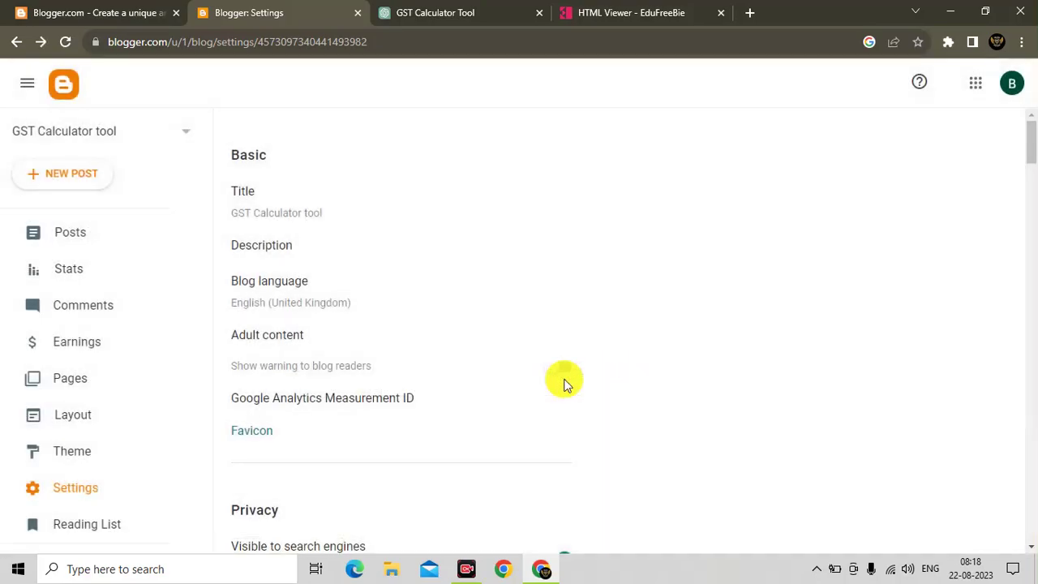
Step: Set the blog language to English and save it
click(286, 296)
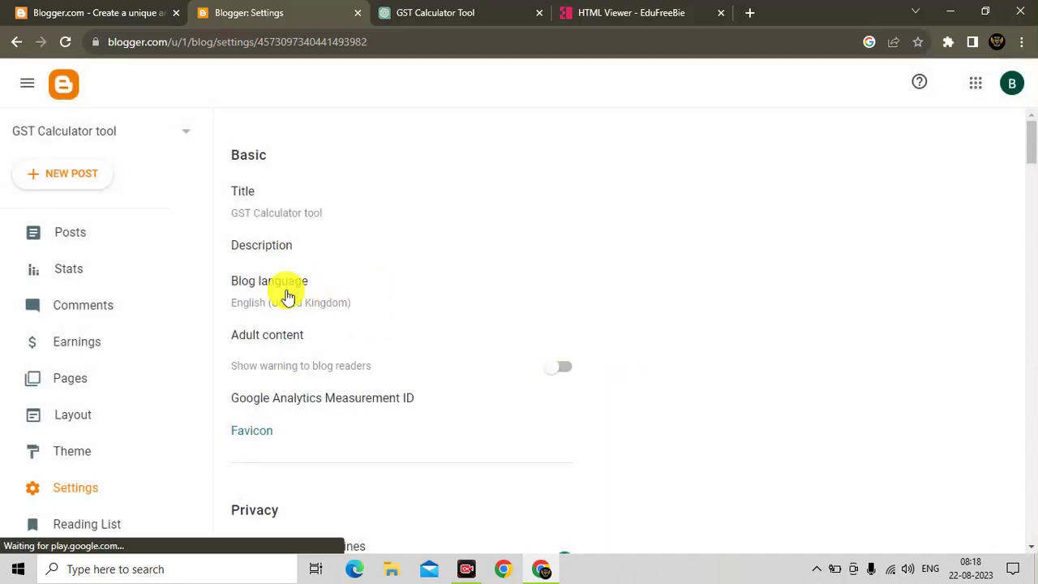
scroll(446, 343, down, 2)
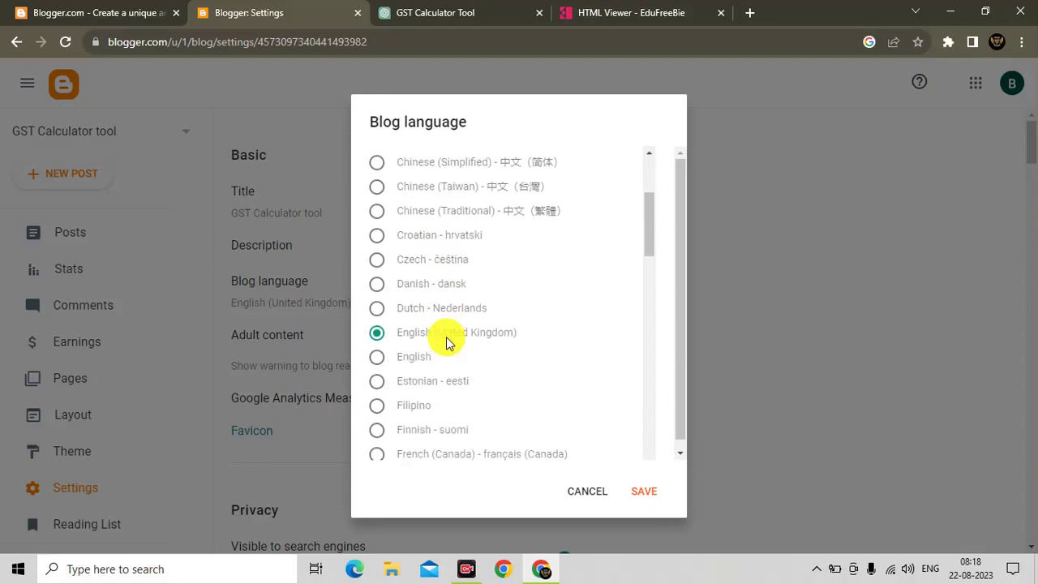
click(407, 358)
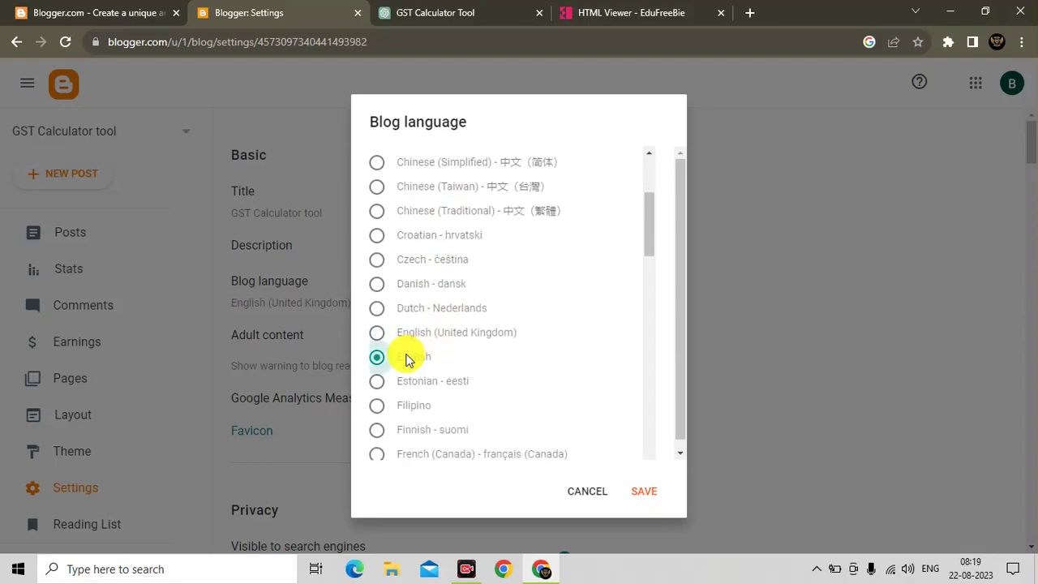
click(641, 489)
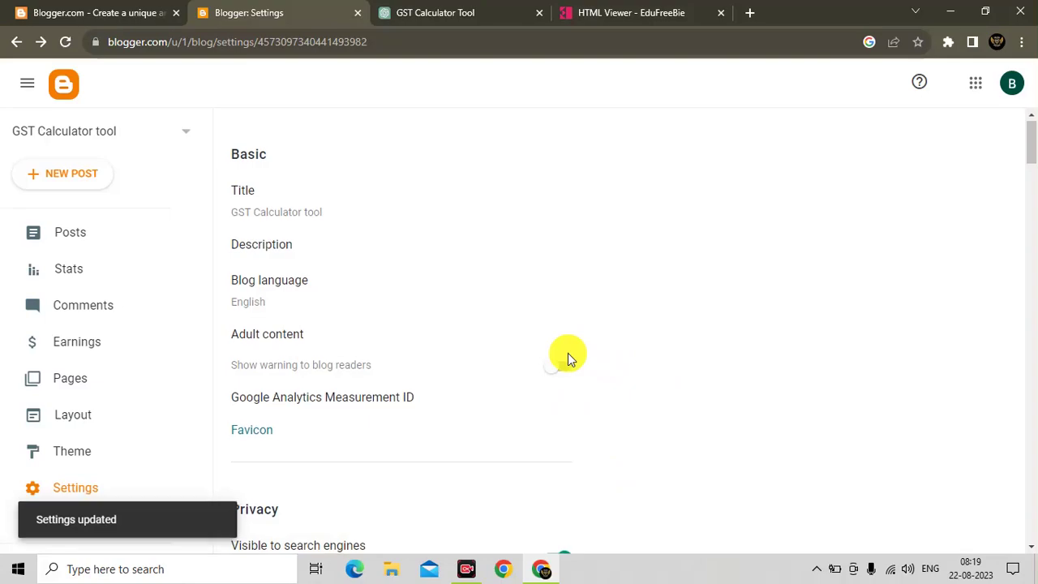
Step: Set comment moderation to Always in the blog's comment settings and save it
scroll(519, 401, down, 5)
scroll(567, 443, down, 10)
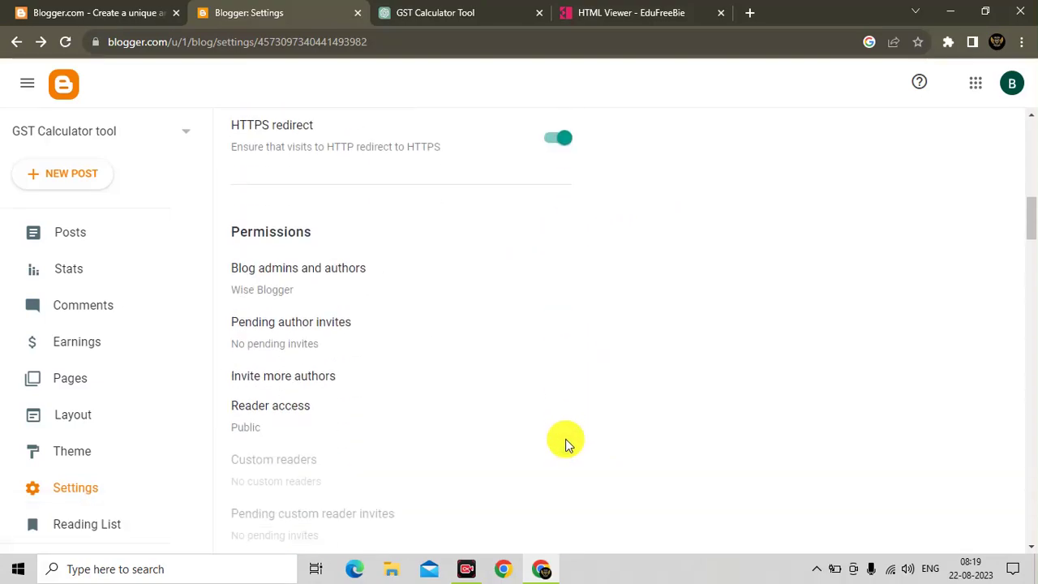
scroll(565, 439, down, 3)
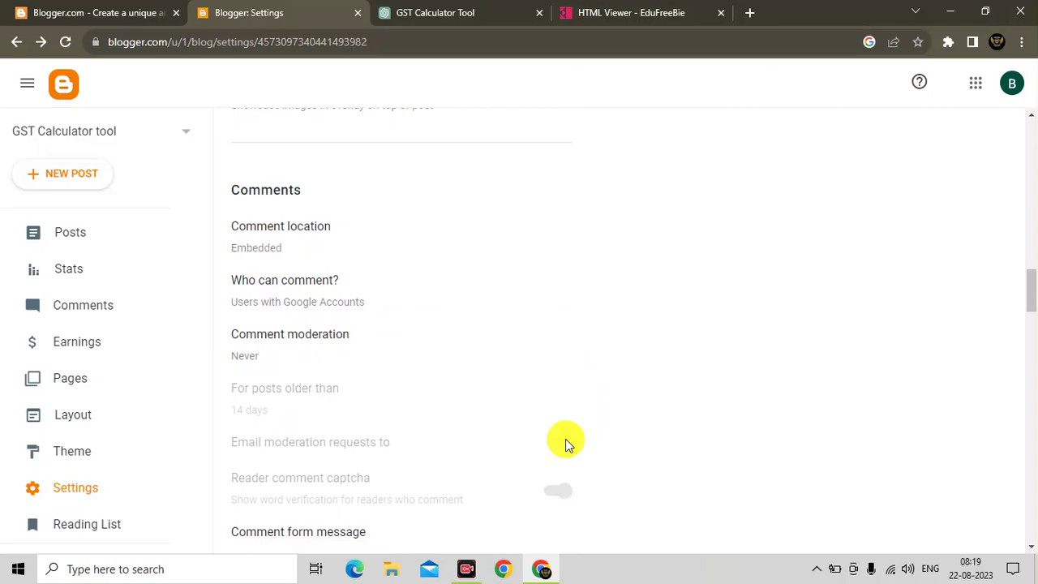
click(292, 357)
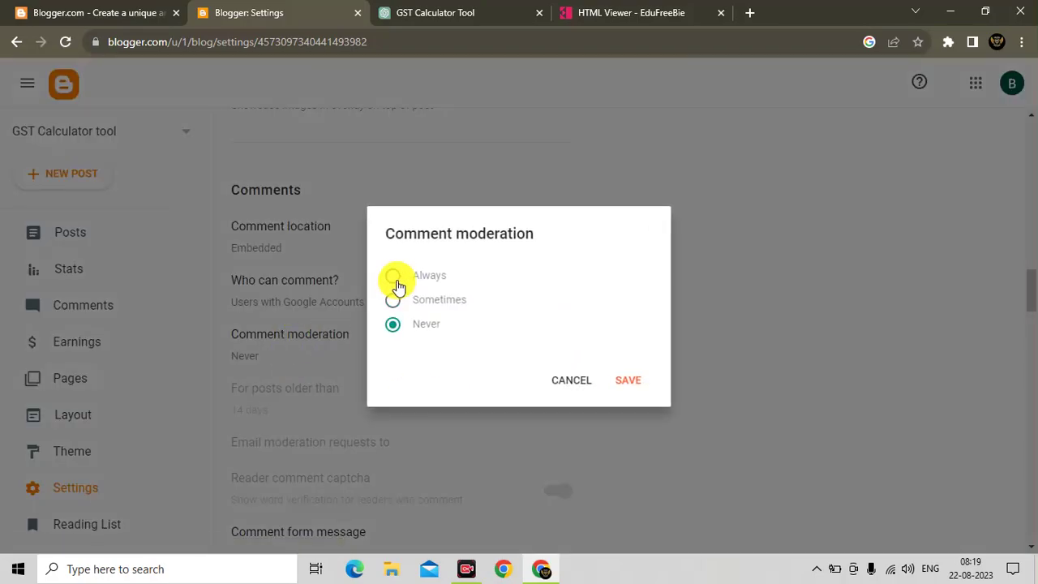
click(629, 380)
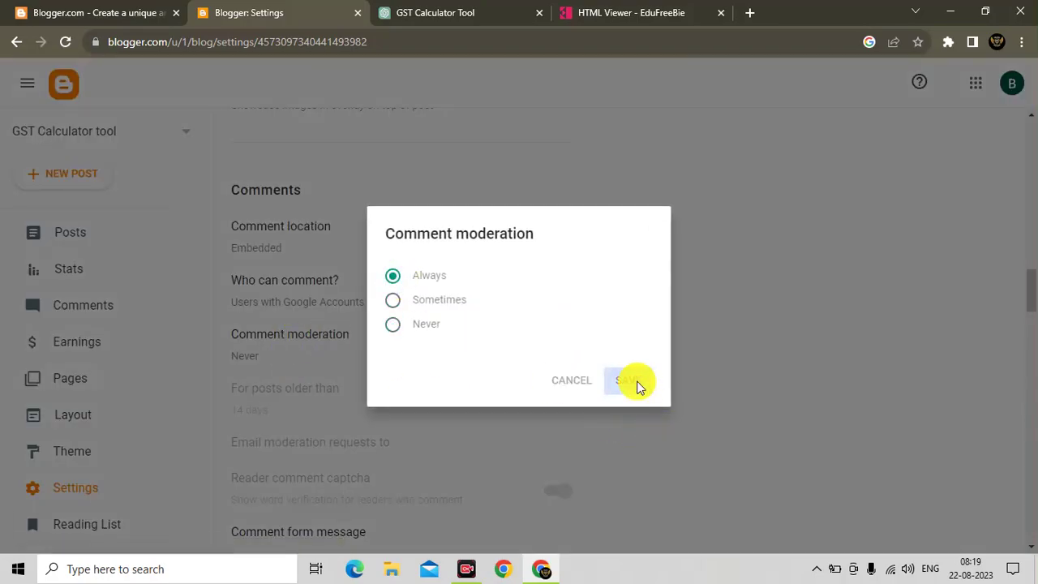
Step: Enable the search description in the blog's meta tags settings, leaving the description text empty
scroll(637, 385, down, 9)
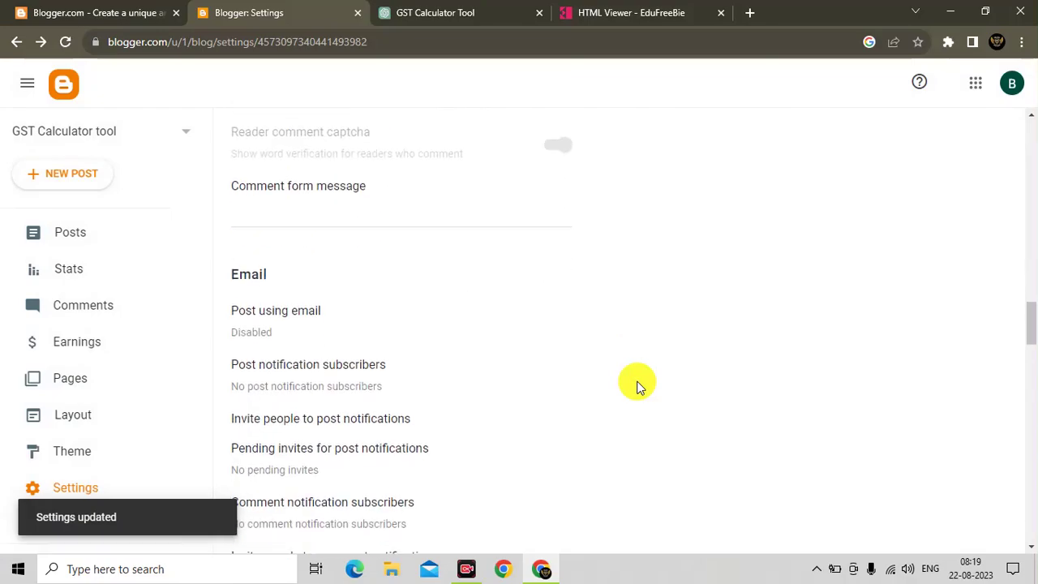
scroll(637, 386, down, 2)
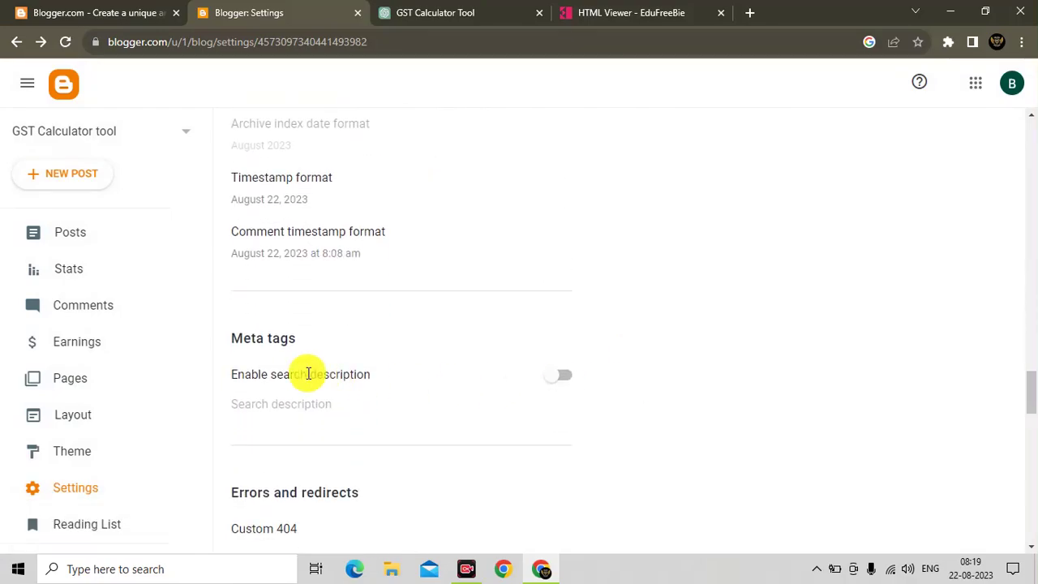
click(560, 375)
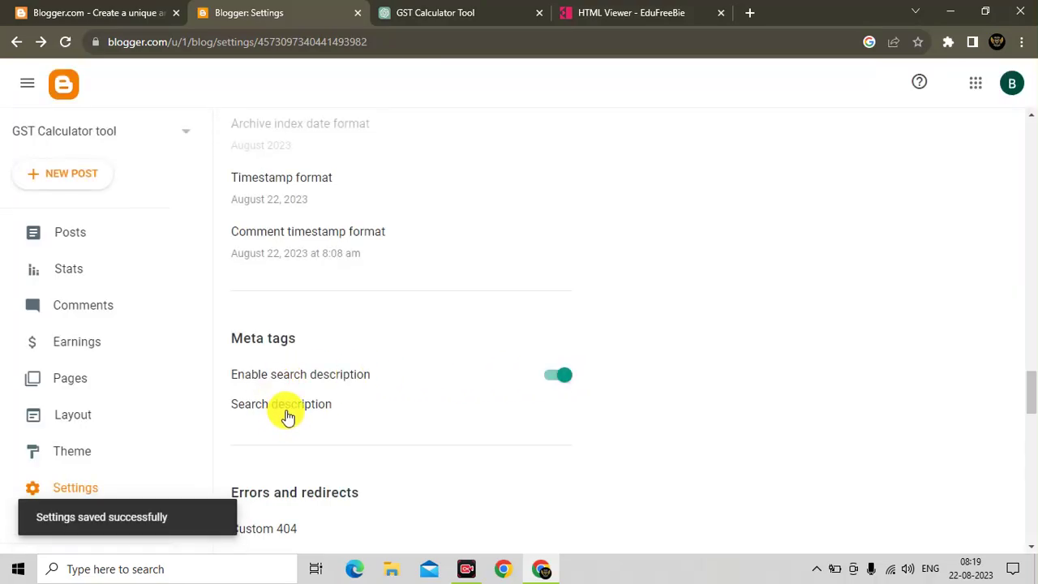
click(285, 417)
click(575, 378)
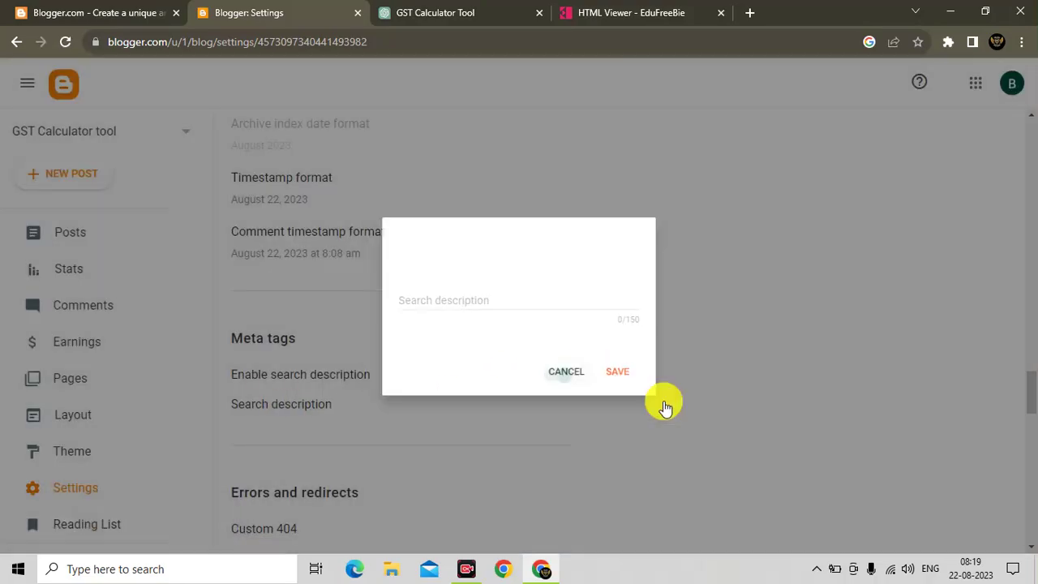
Step: Enable custom robots.txt and custom robots header tags in the blog's crawlers and indexing settings
scroll(669, 406, down, 6)
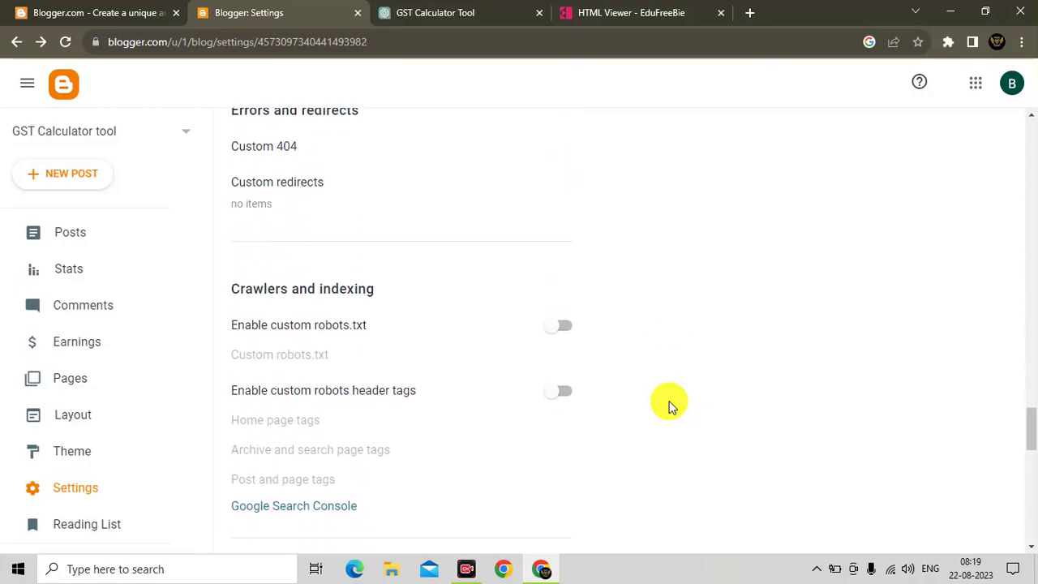
scroll(669, 406, down, 1)
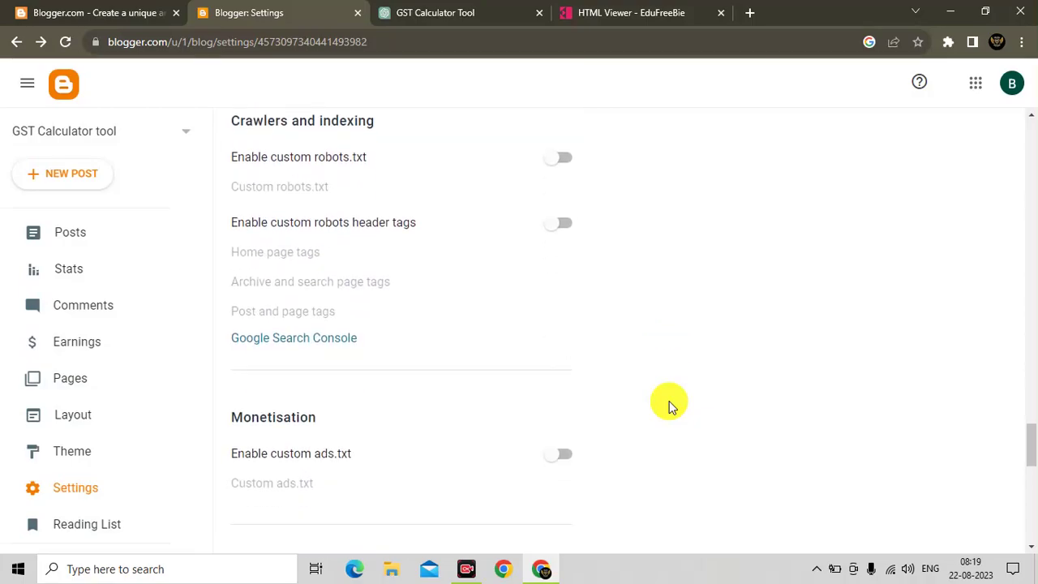
click(560, 157)
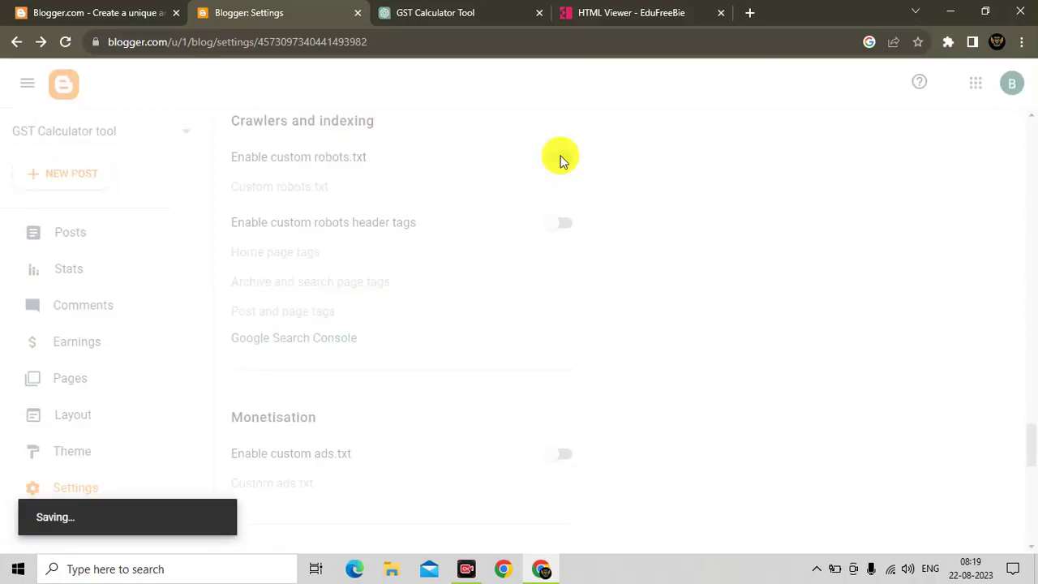
click(564, 228)
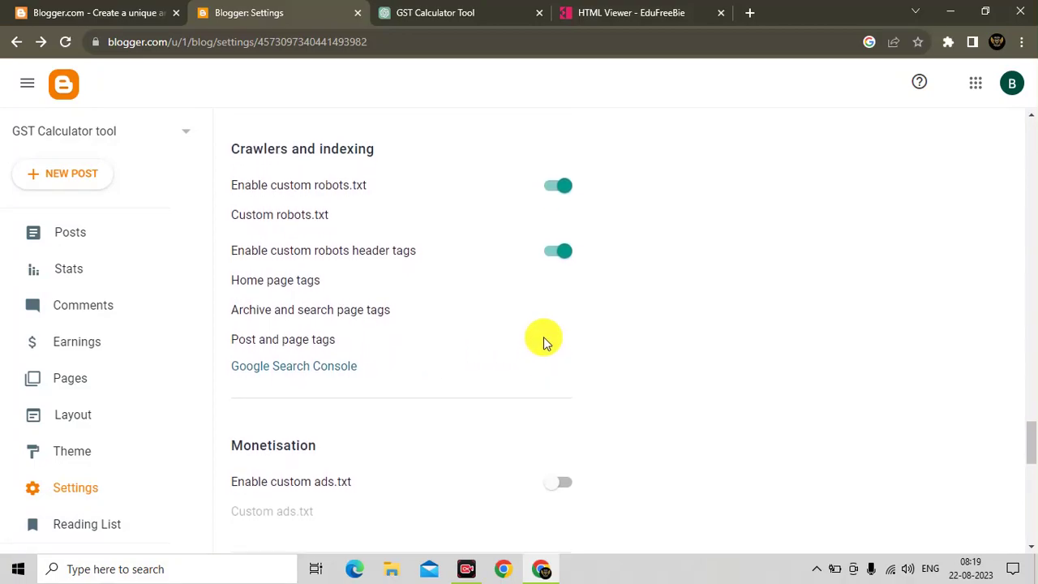
Step: Create a new blog post and title it "GST Calculator Tool"
click(111, 231)
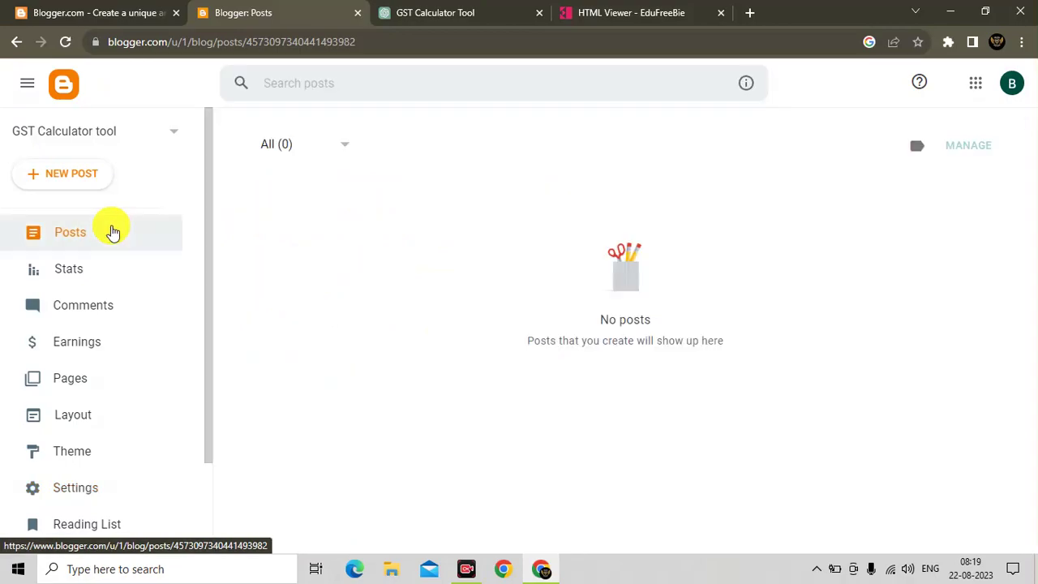
click(74, 192)
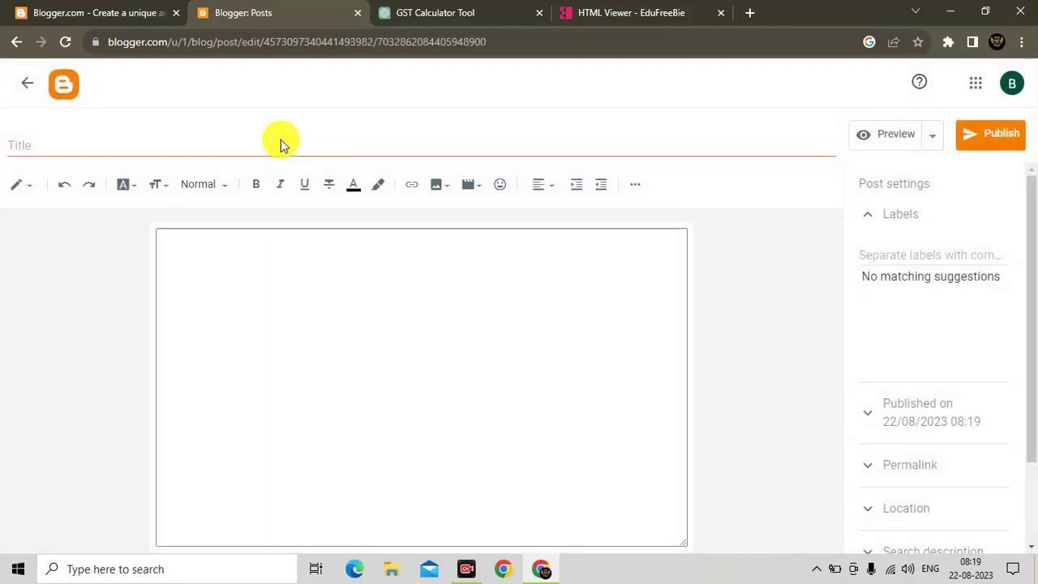
click(273, 142)
text(GST Calculator tool)
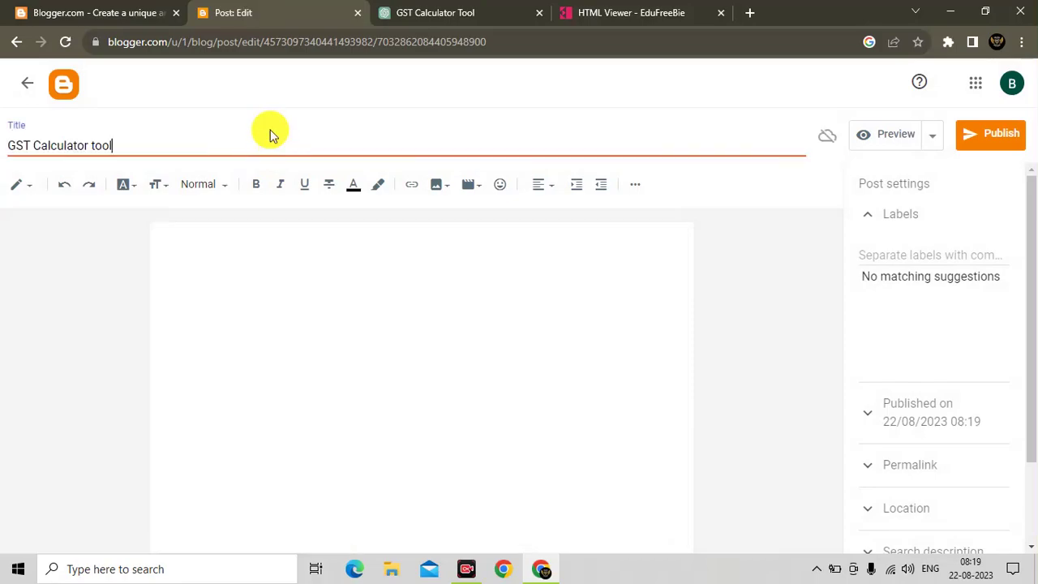
key(BackSpace)
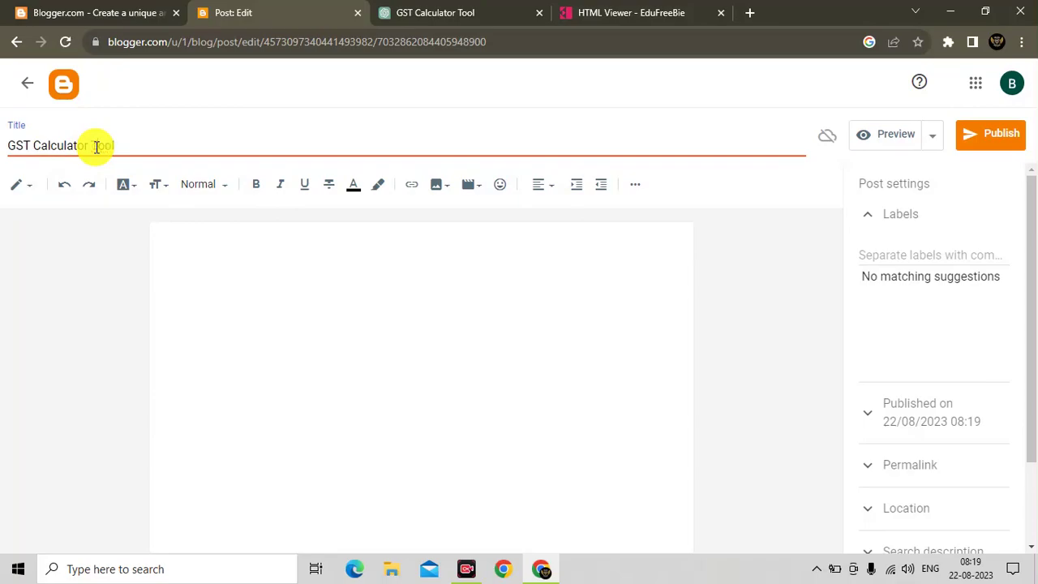
text(T)
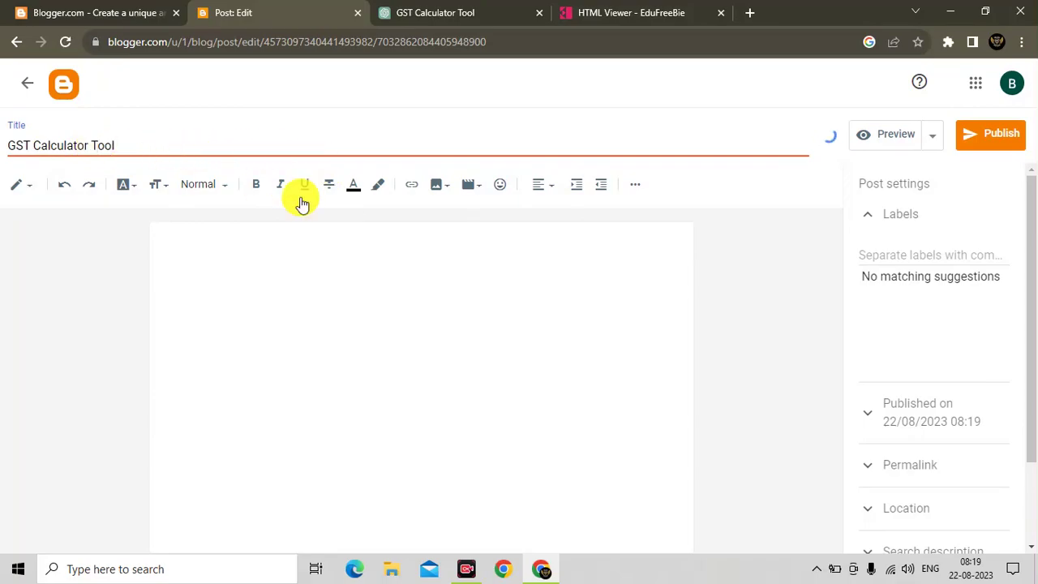
Step: Label the post "Tools" and enter "GST Calculator tool" as its custom permalink
click(937, 254)
text(Tools)
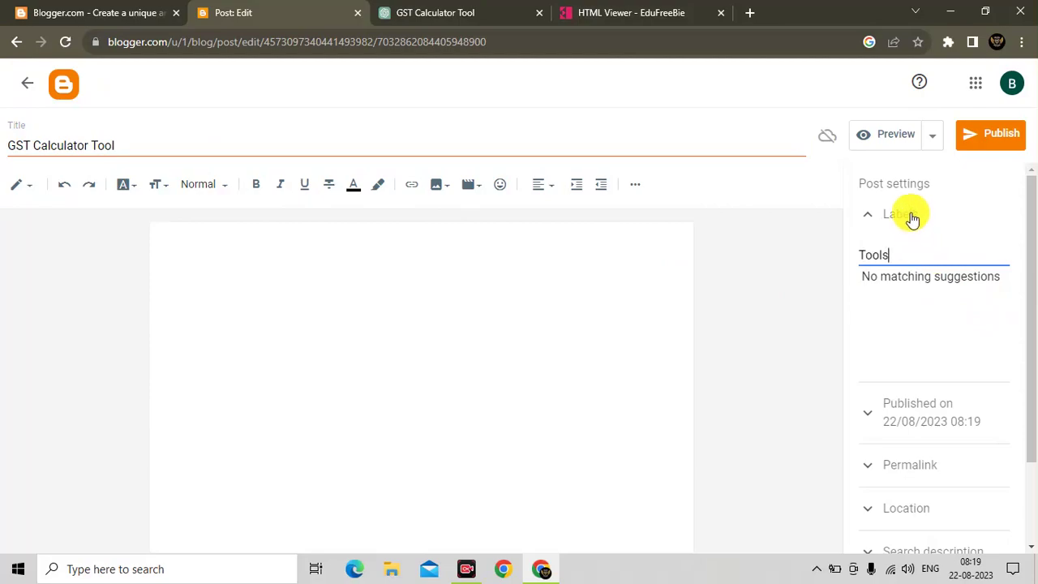
click(906, 215)
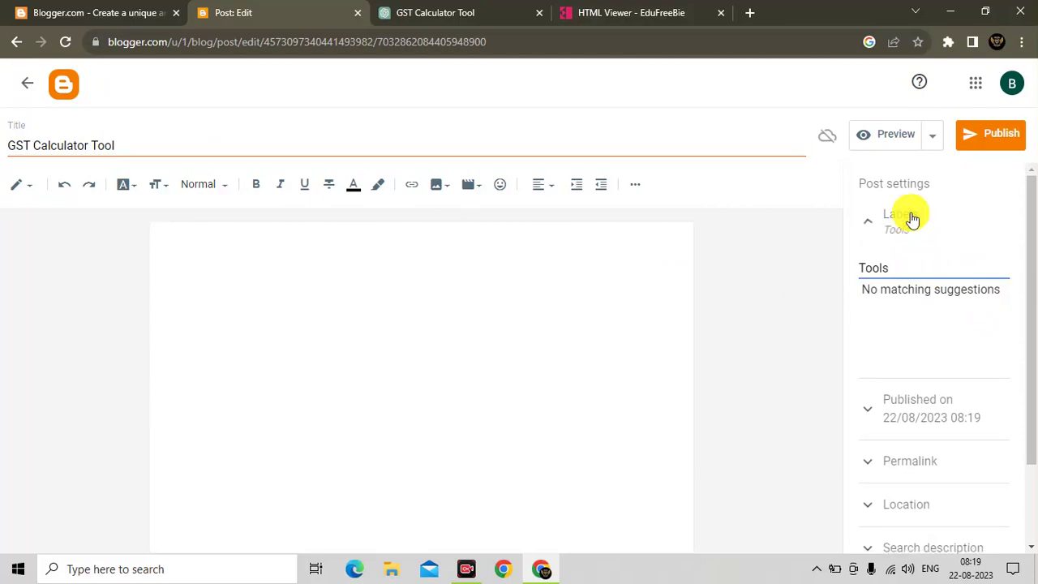
click(910, 335)
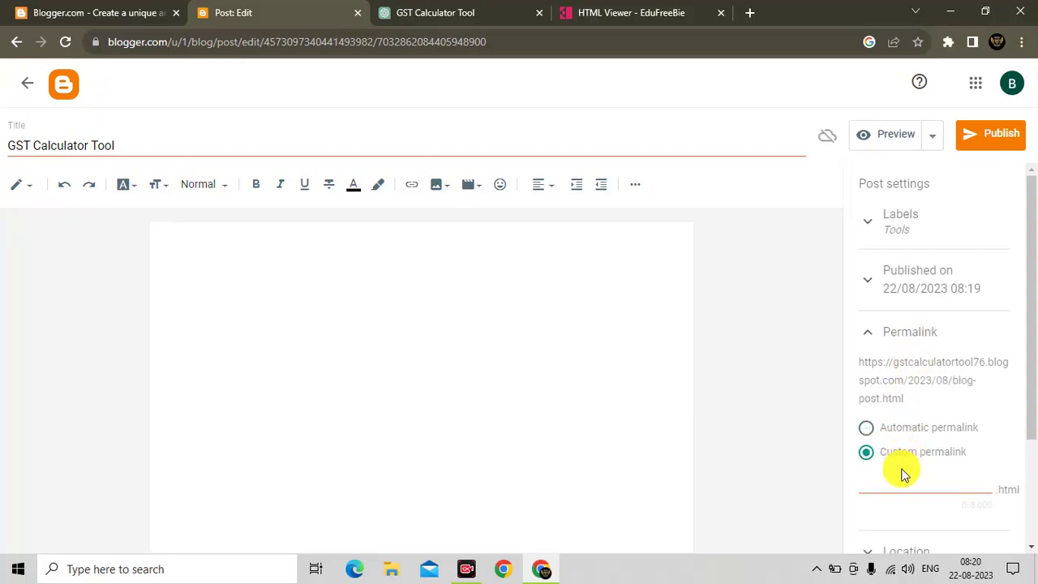
text(GST Calculator tool)
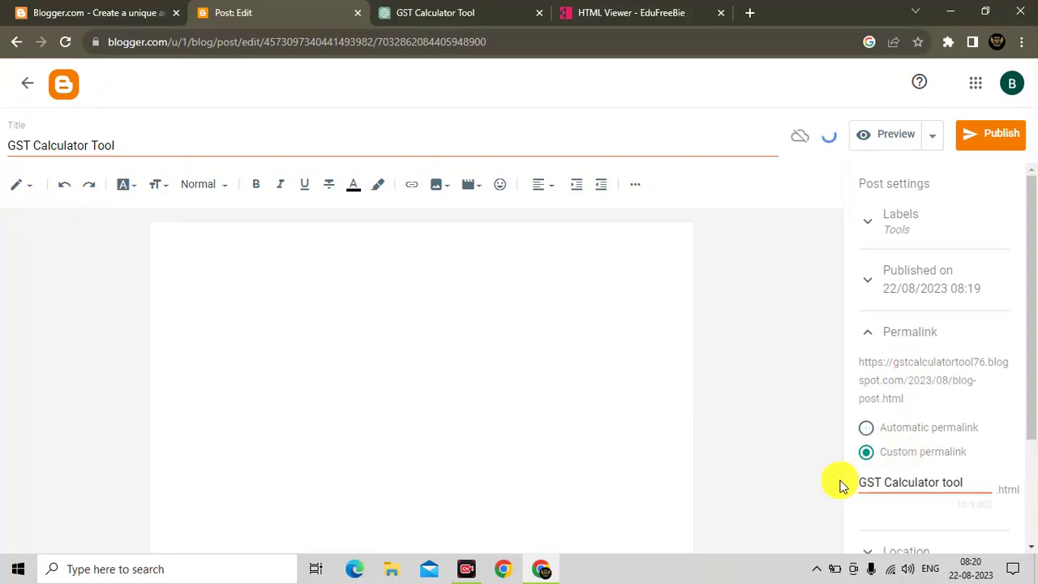
click(933, 339)
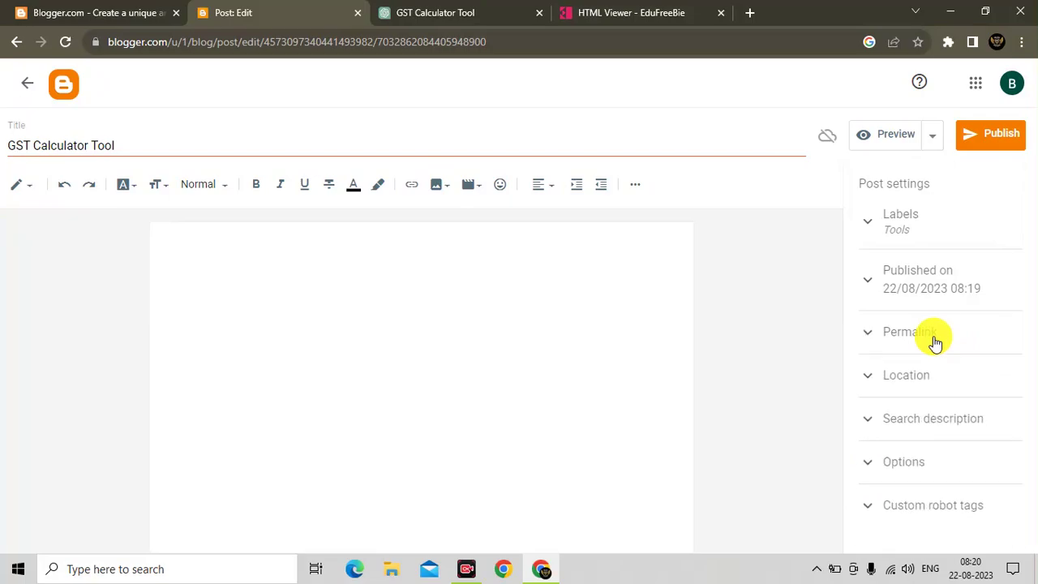
Step: Set the post's search description to "GST Calculator tool, tool, gst tool"
click(905, 419)
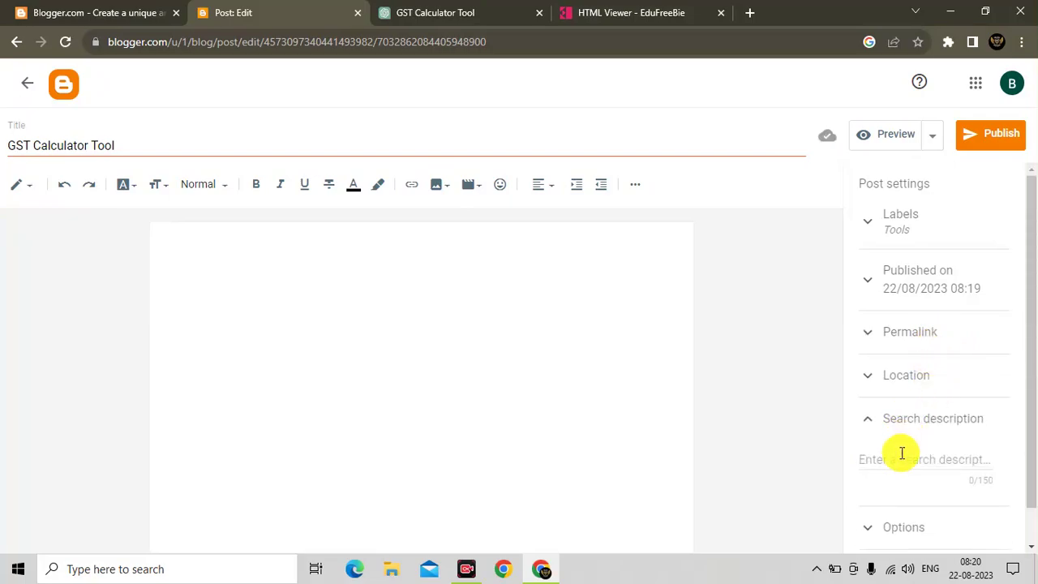
text(GST Calculator tool)
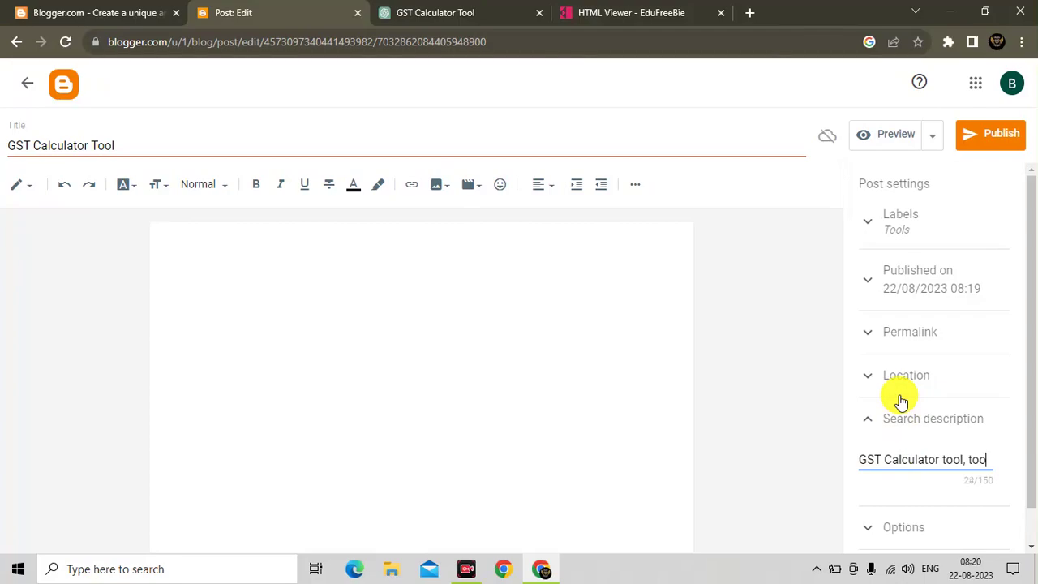
text(, tool, gst tool)
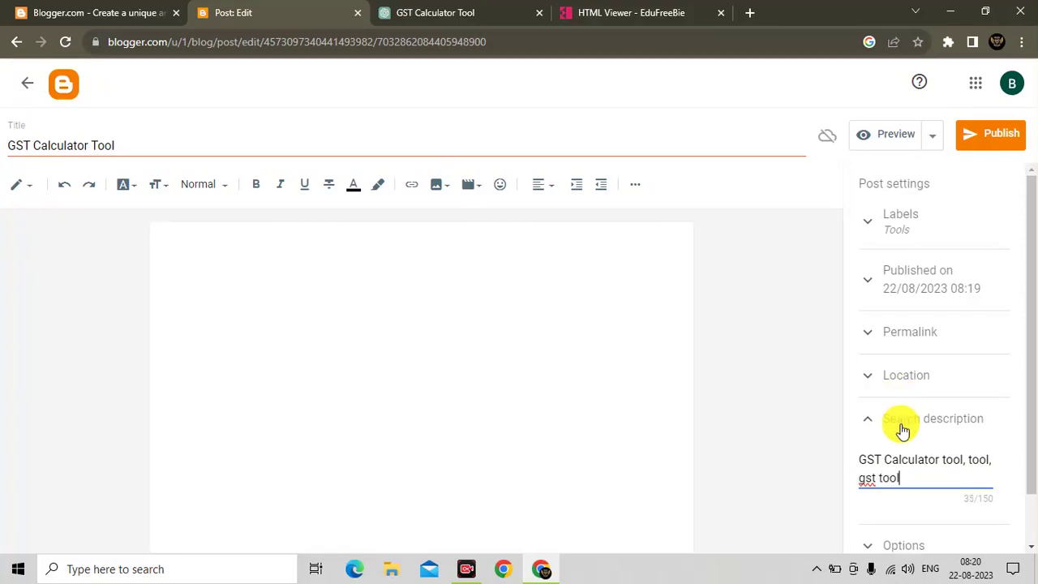
click(901, 427)
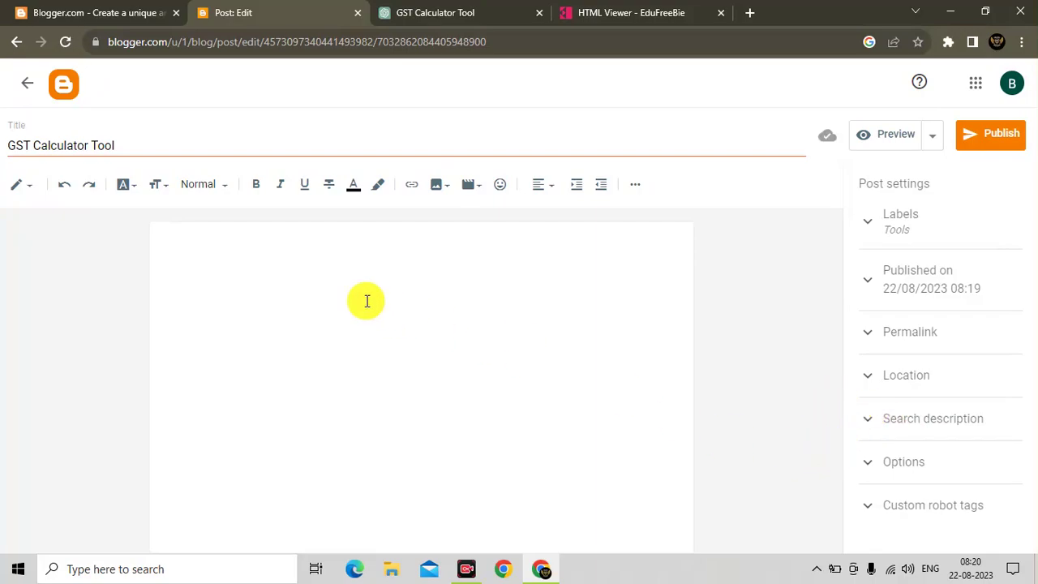
Step: Switch the post editor to HTML view and delete the default paragraph markup
scroll(21, 197, up, 6)
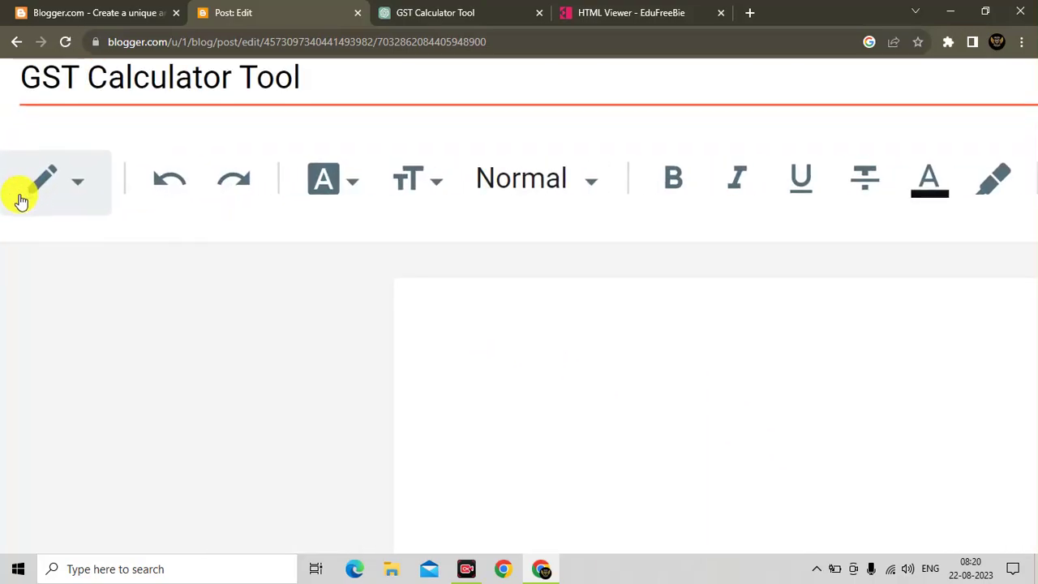
scroll(24, 179, up, 2)
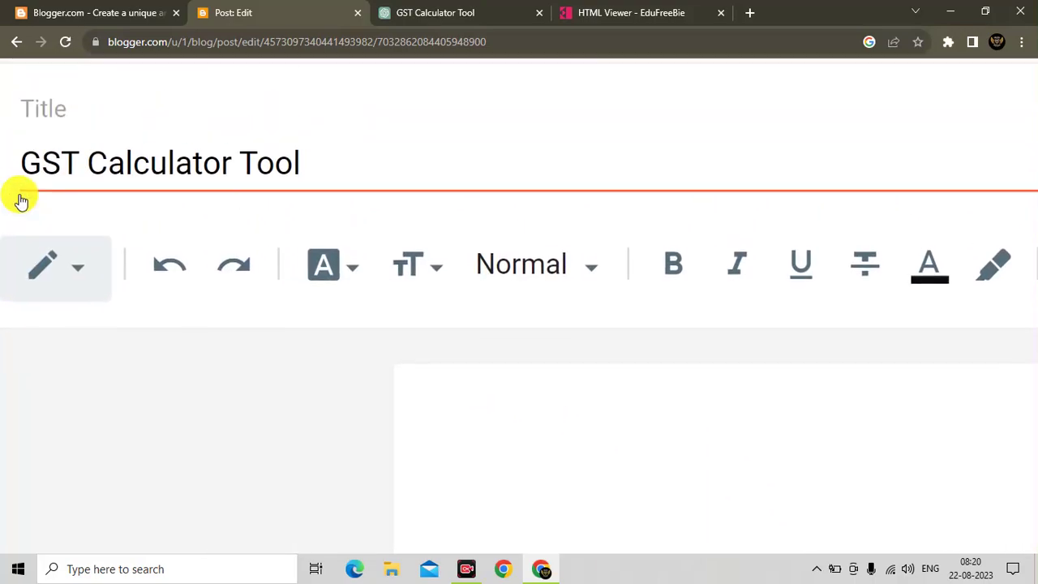
click(61, 281)
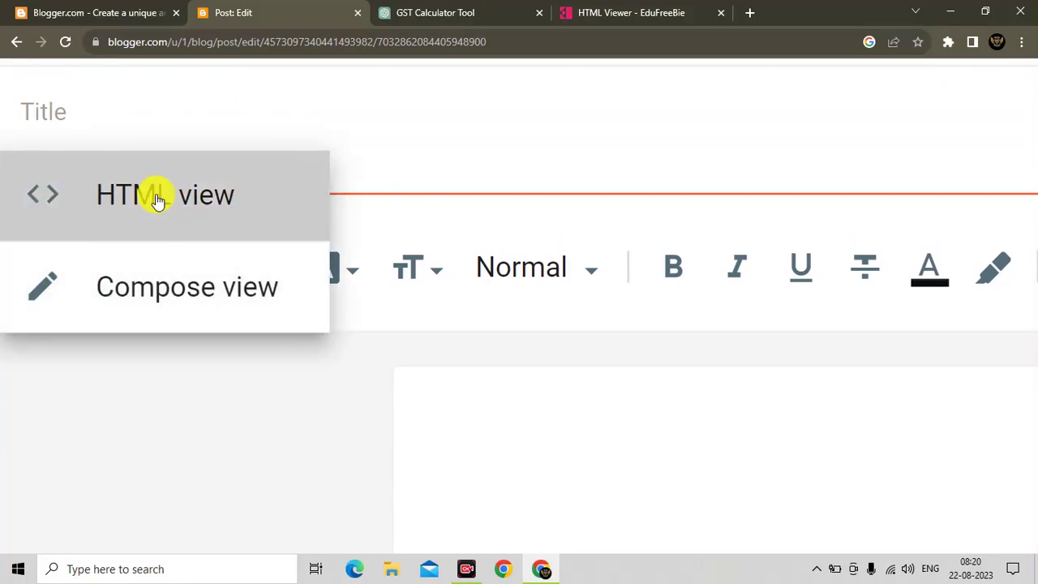
click(159, 198)
click(274, 348)
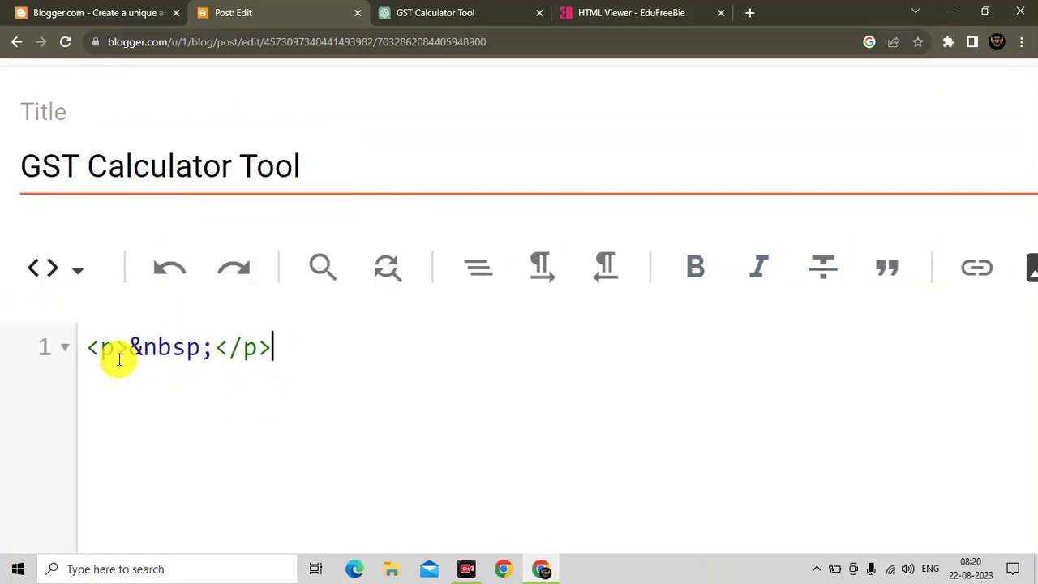
key(ctrl+a)
key(BackSpace)
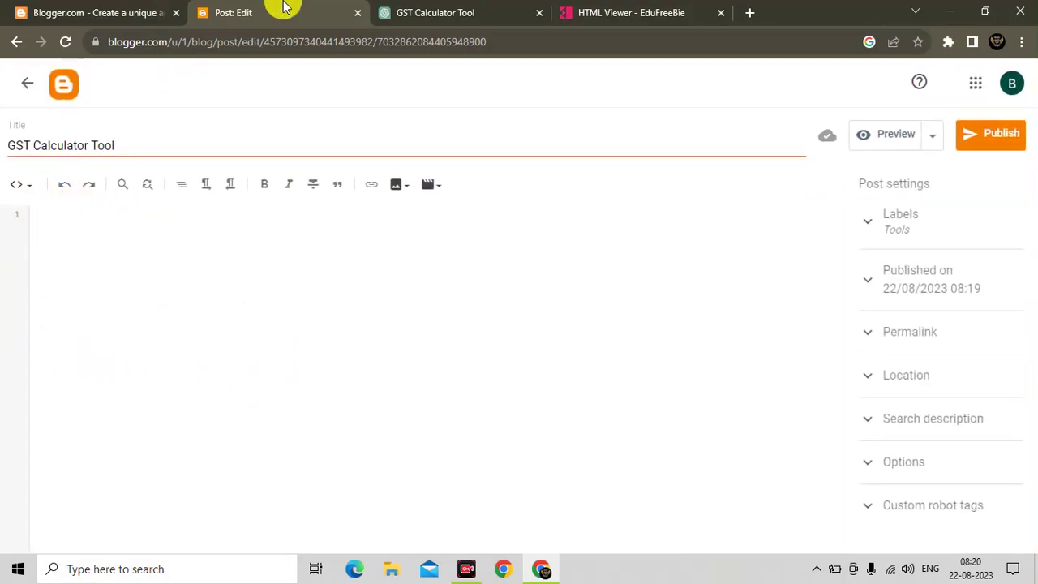
Step: Copy the GST calculator HTML code from the ChatGPT answer and paste it into the empty Blogger post
click(437, 10)
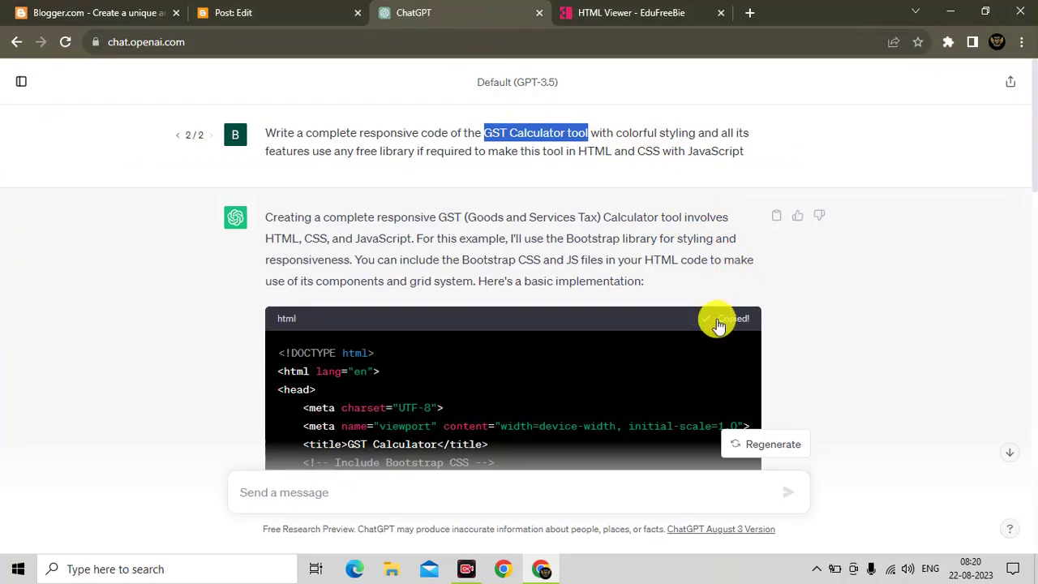
drag(268, 133, 750, 192)
click(750, 190)
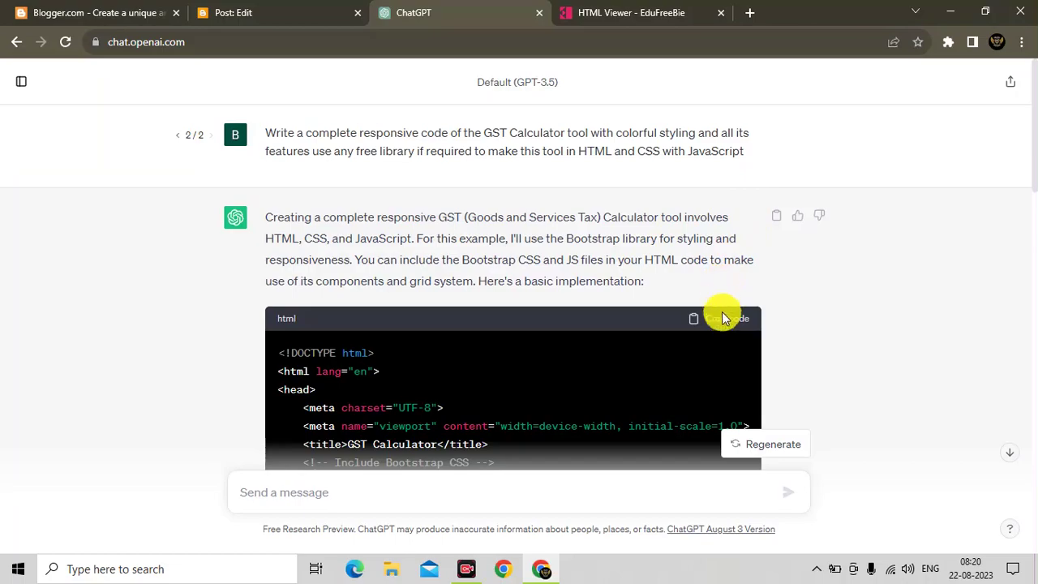
click(304, 10)
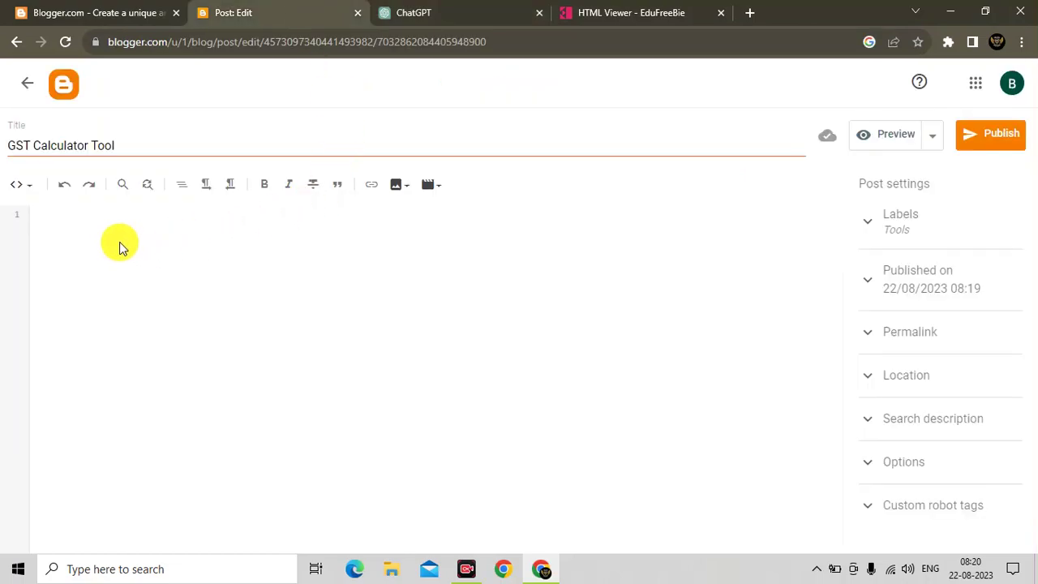
key(ctrl+v)
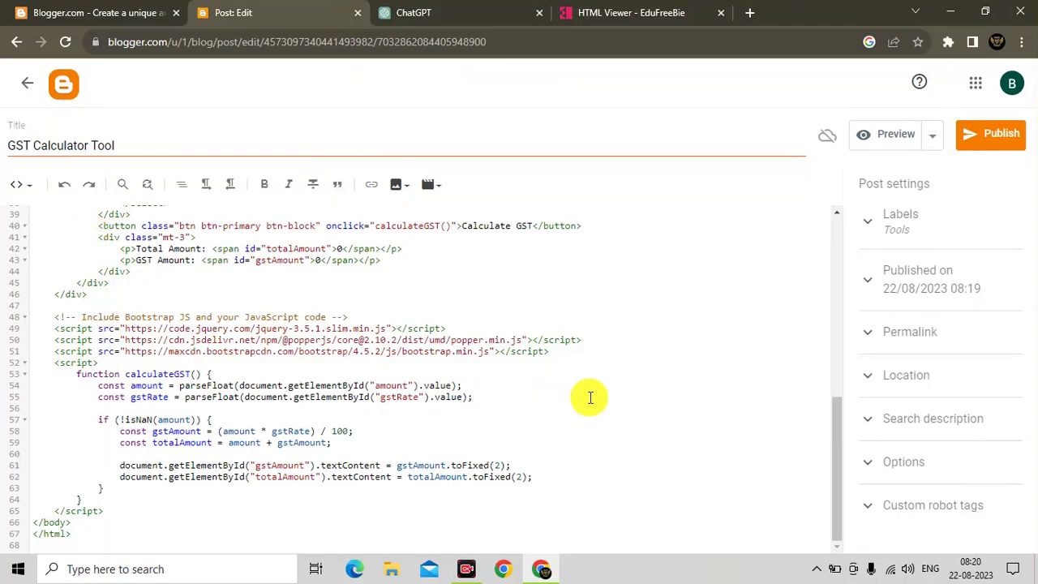
scroll(590, 398, up, 6)
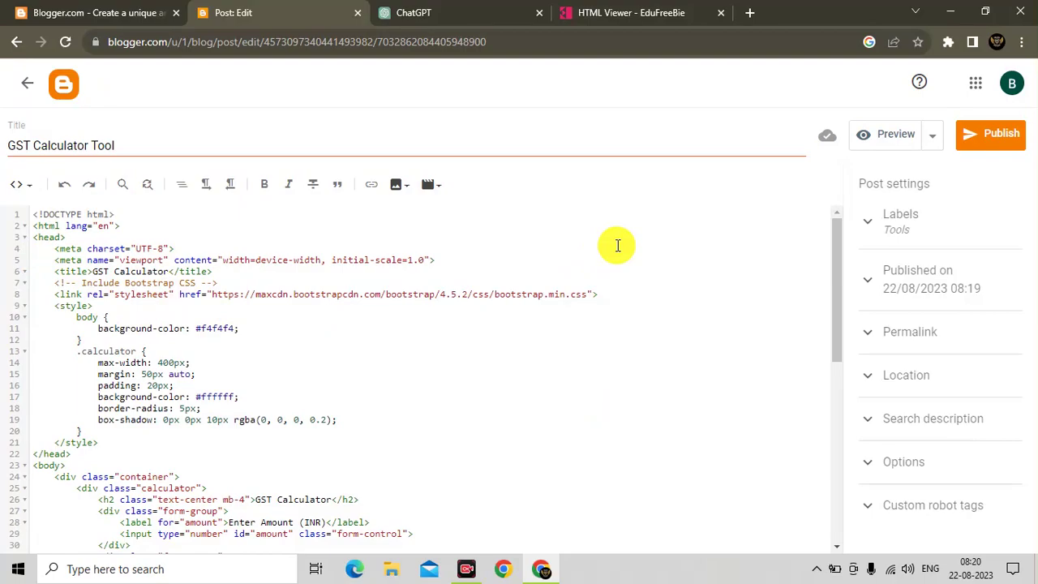
Step: Publish the GST Calculator Tool post and open its live page on the blog
click(991, 146)
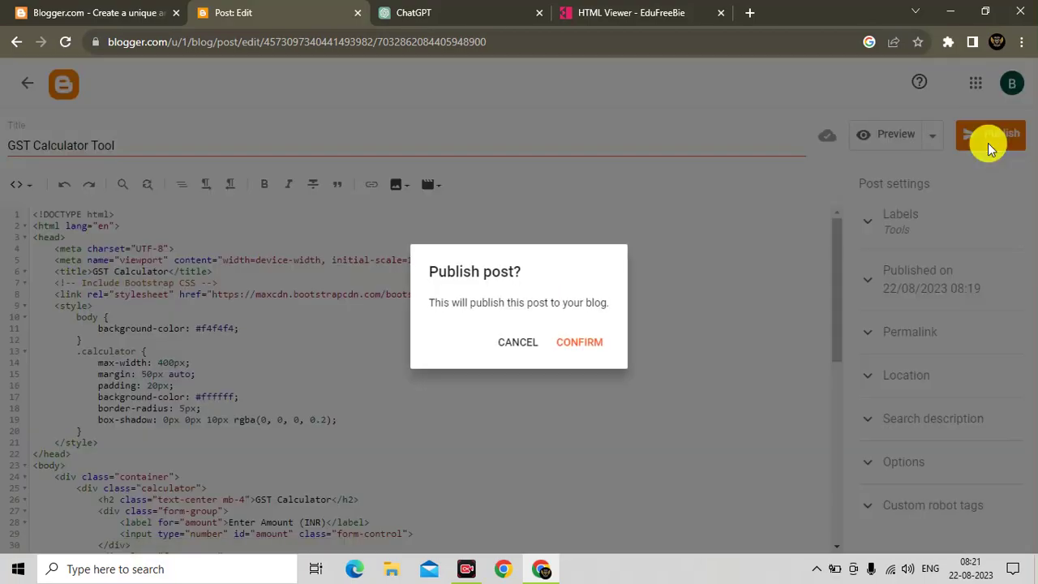
click(589, 343)
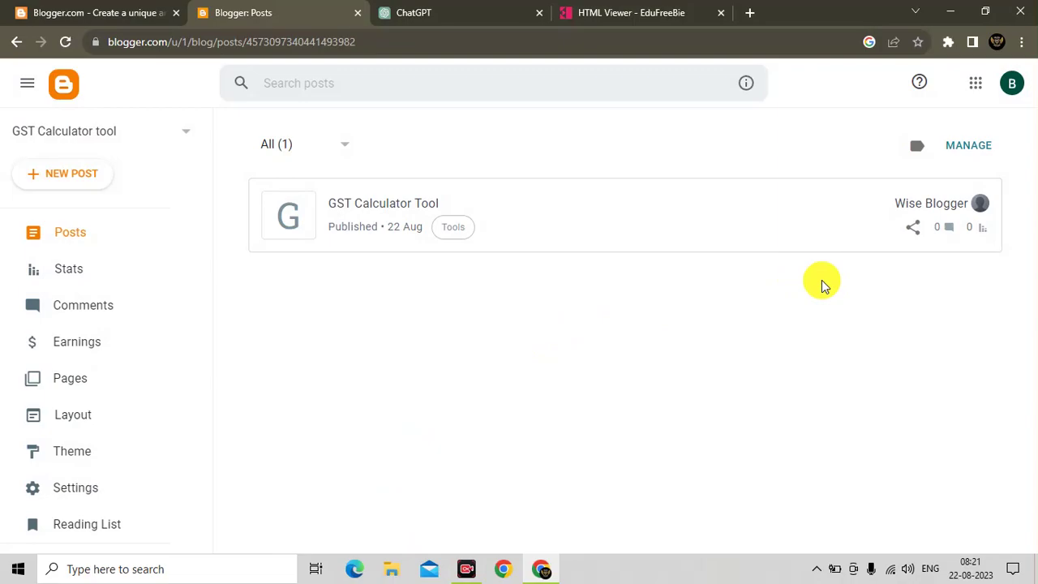
mouse_move(929, 225)
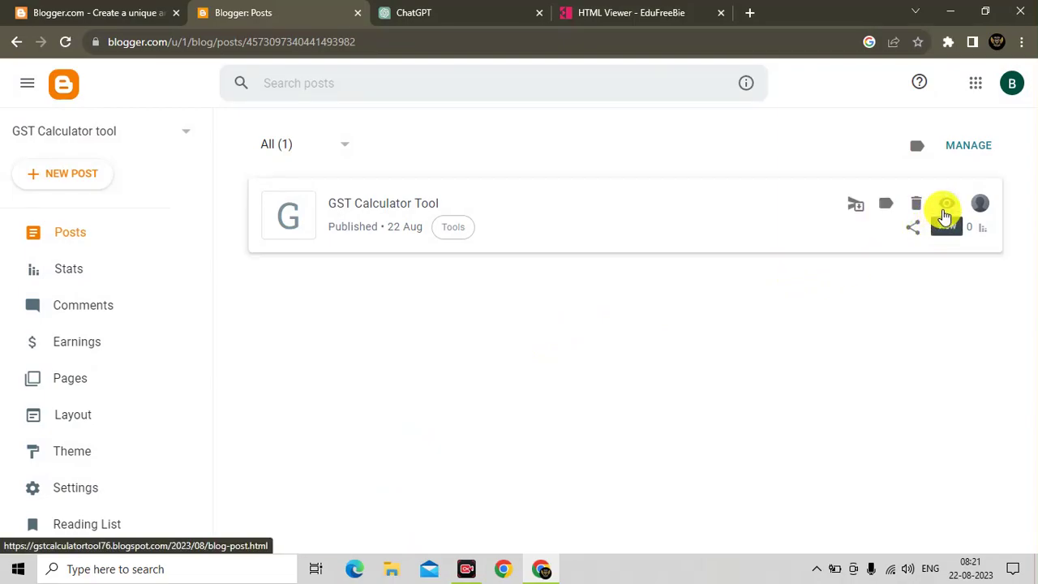
click(943, 214)
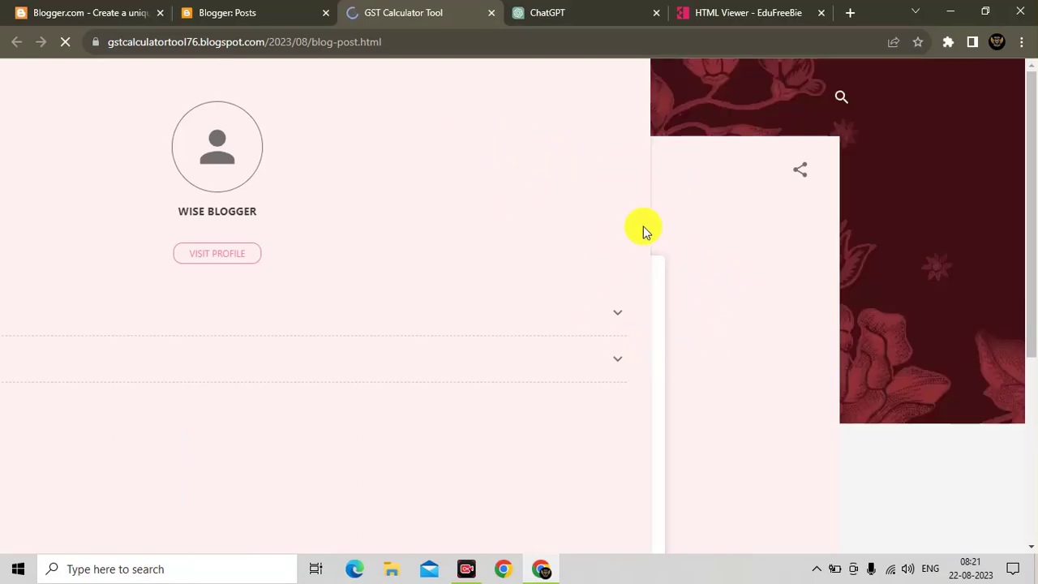
Step: Apply the Soho Light theme to the blog and reload the live GST Calculator Tool post to check it
click(259, 10)
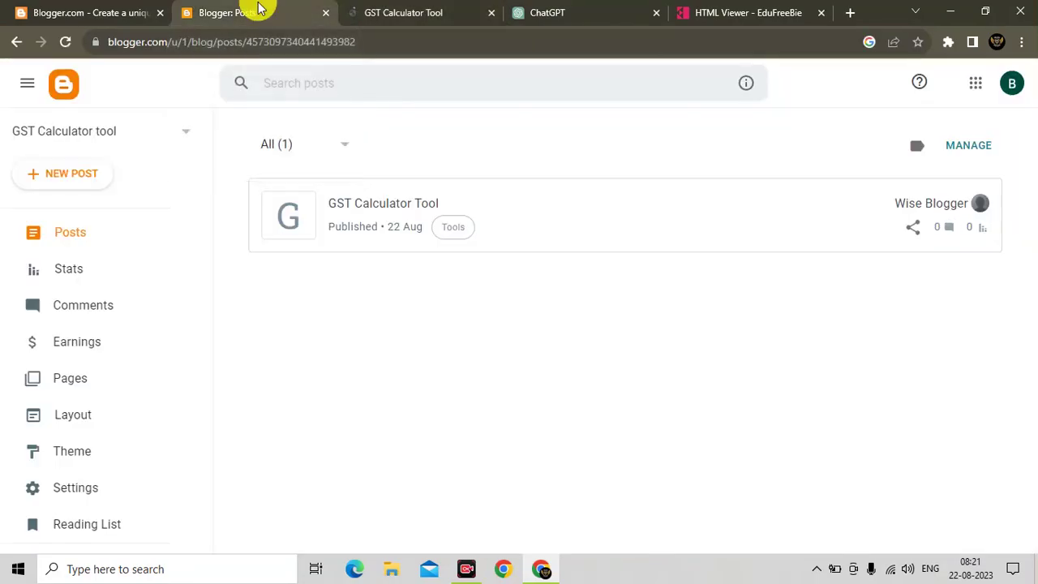
click(92, 444)
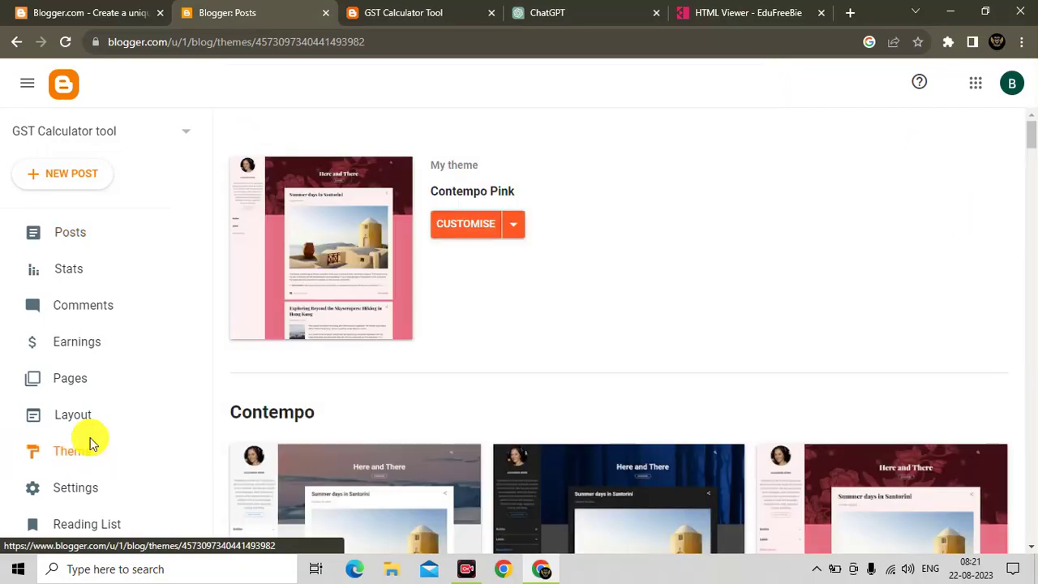
scroll(703, 402, down, 5)
scroll(703, 402, down, 8)
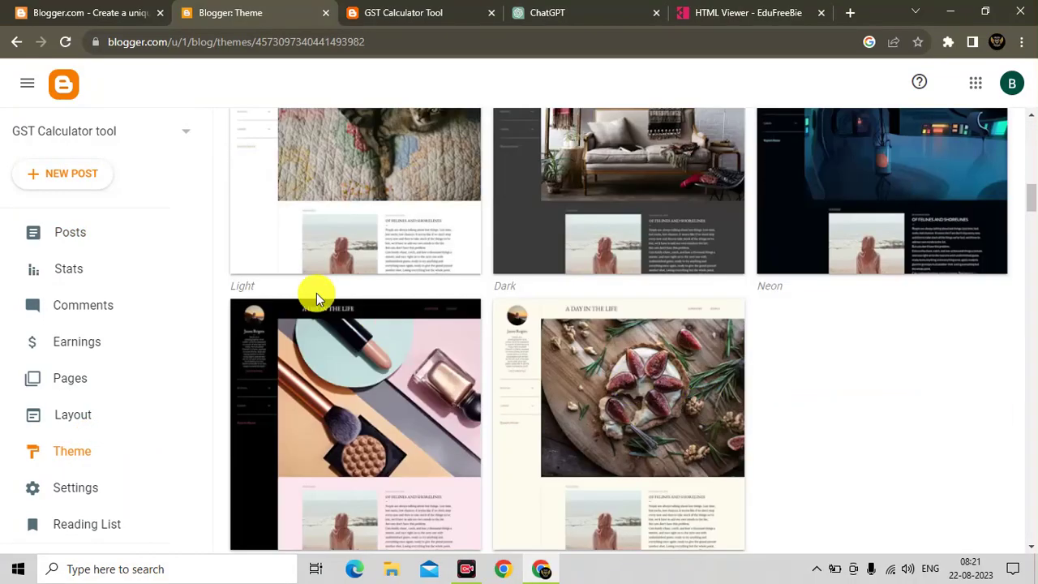
click(363, 235)
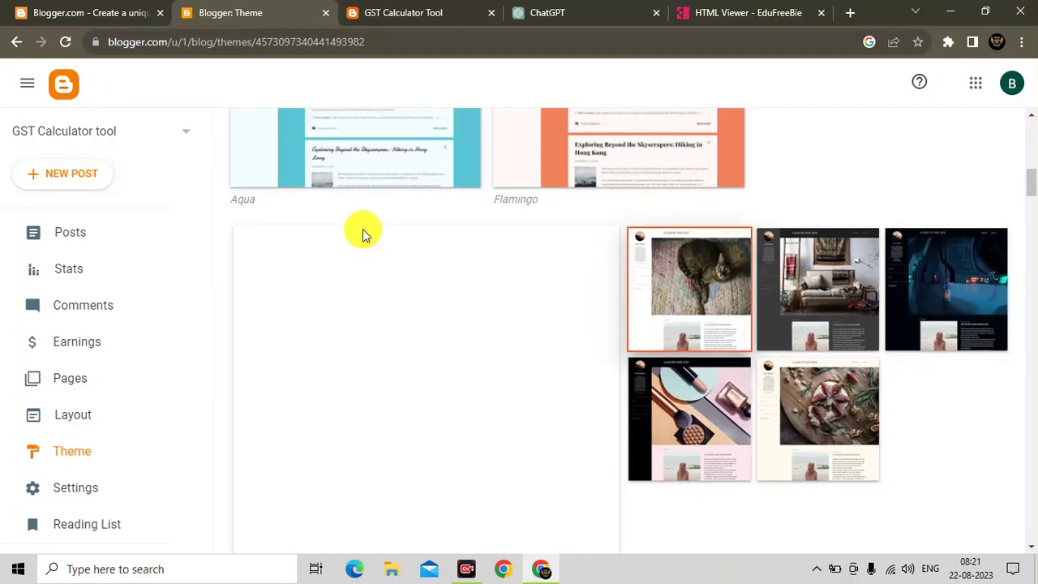
scroll(568, 349, down, 4)
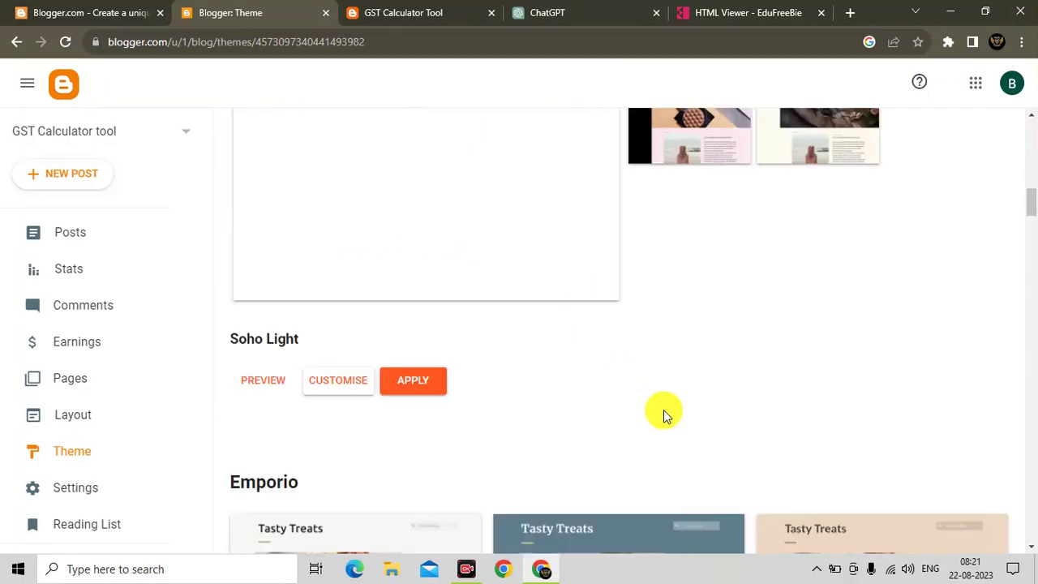
click(427, 393)
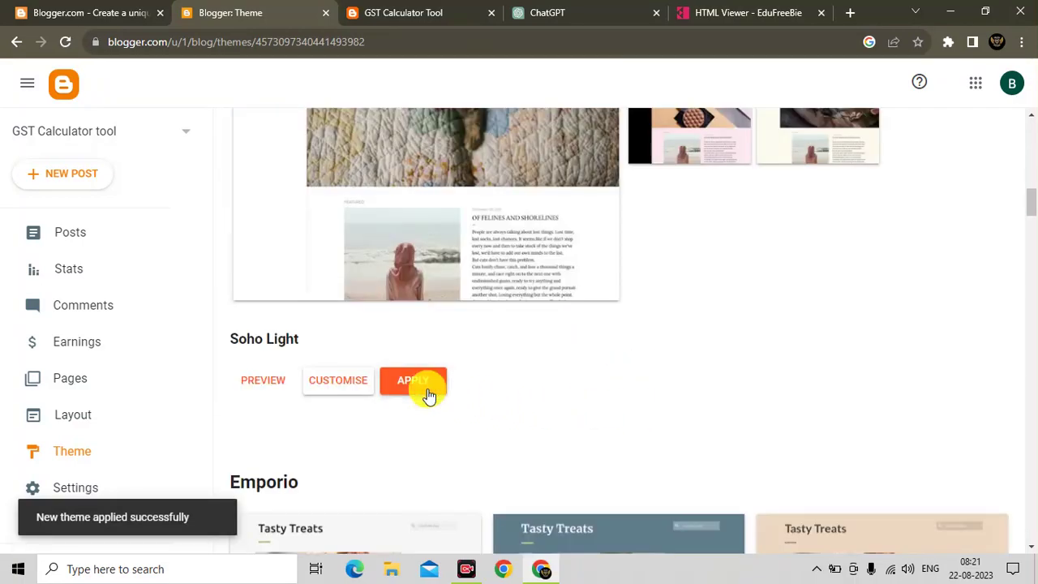
click(397, 10)
click(67, 42)
click(67, 42)
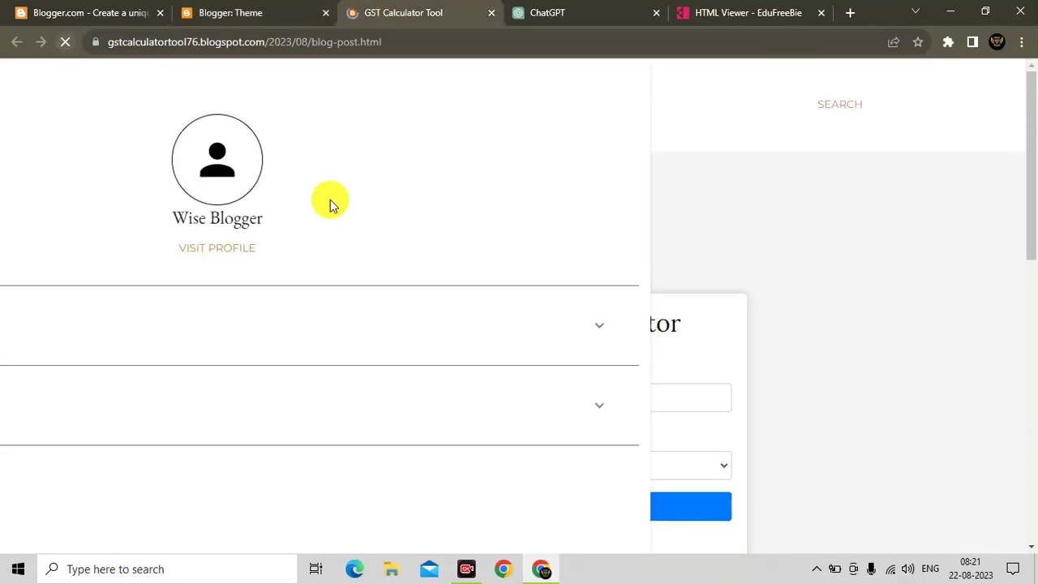
Step: Apply the Simple Literate theme to the blog, accepting the gadget notice, and reload the live GST Calculator Tool post
click(230, 10)
scroll(626, 386, down, 12)
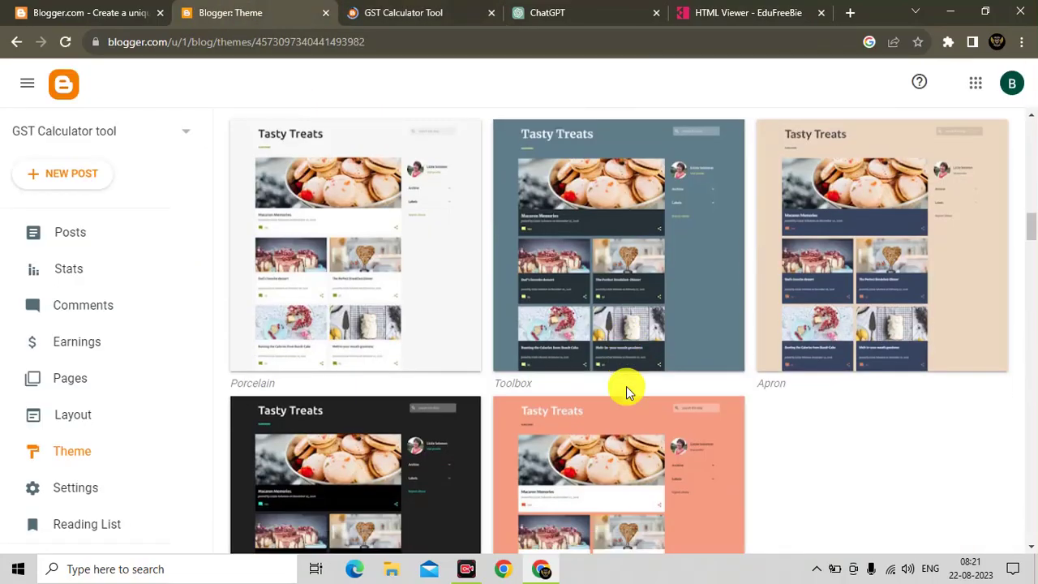
scroll(626, 389, down, 15)
scroll(626, 389, up, 2)
scroll(626, 390, down, 2)
click(841, 364)
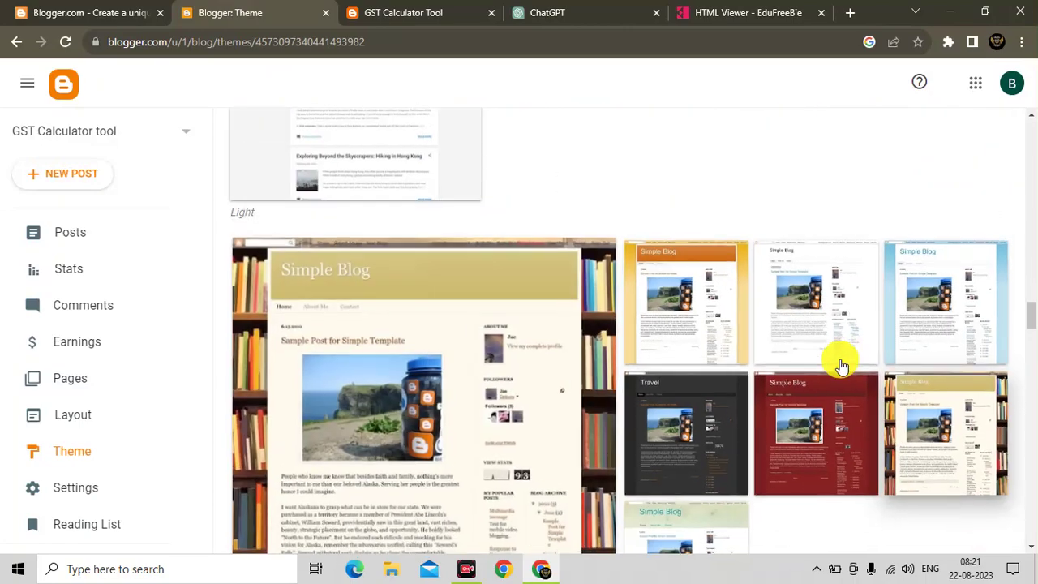
scroll(643, 403, down, 4)
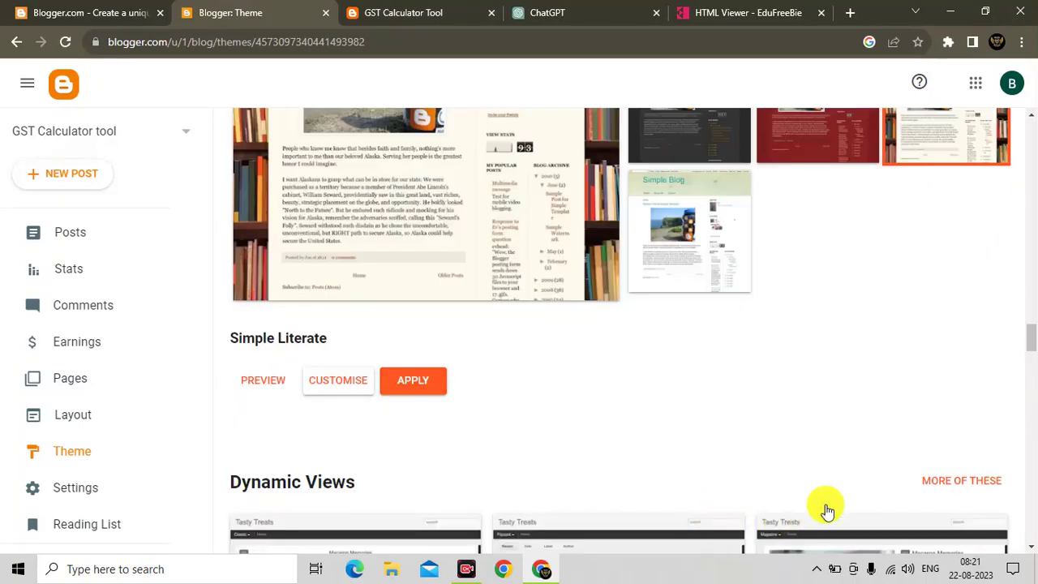
click(425, 384)
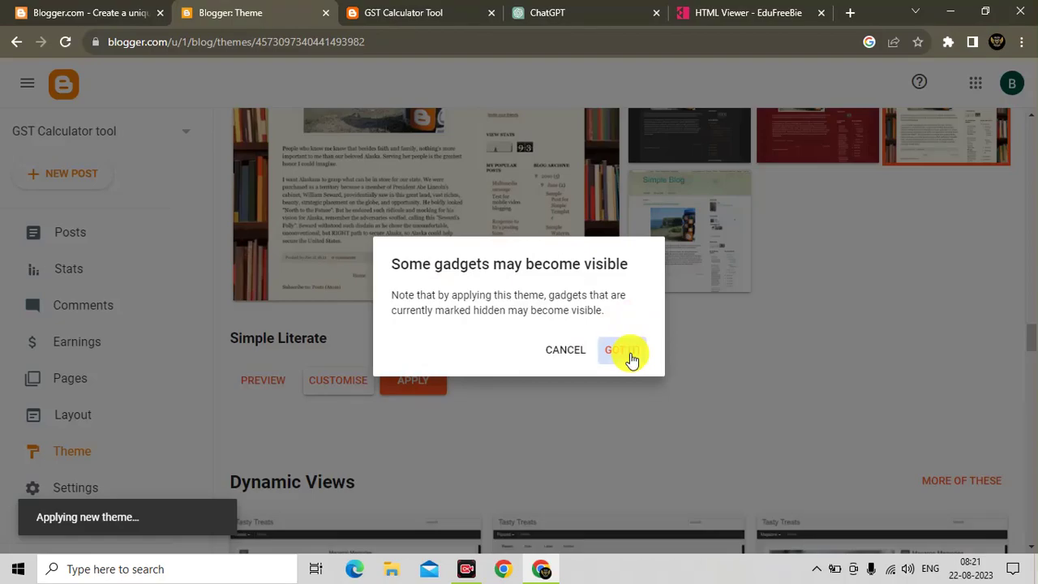
scroll(766, 353, down, 3)
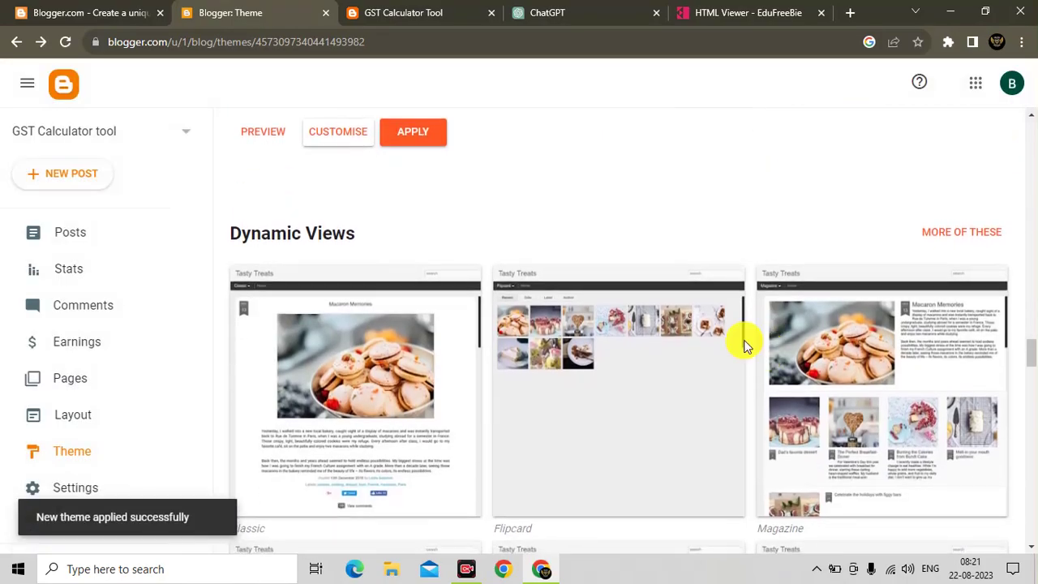
click(412, 14)
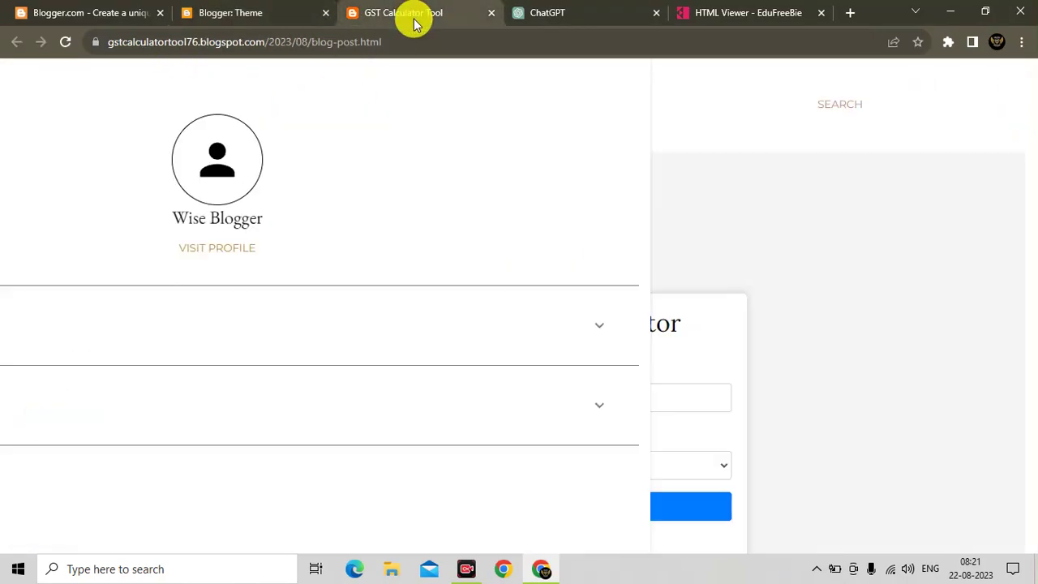
click(65, 45)
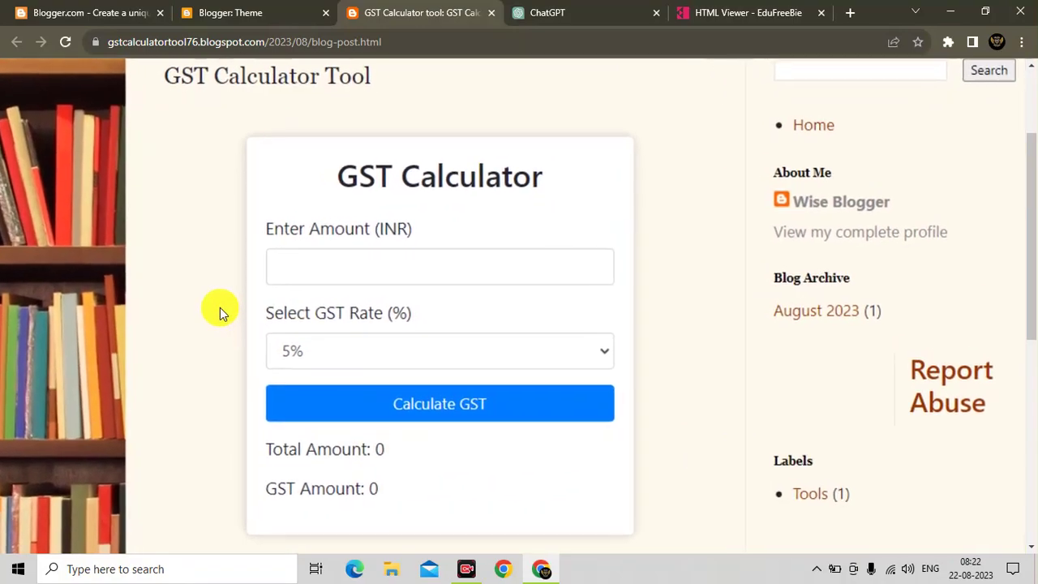
Step: Test the live GST calculator by calculating GST on an amount of 680900 INR at the 18% rate
click(392, 264)
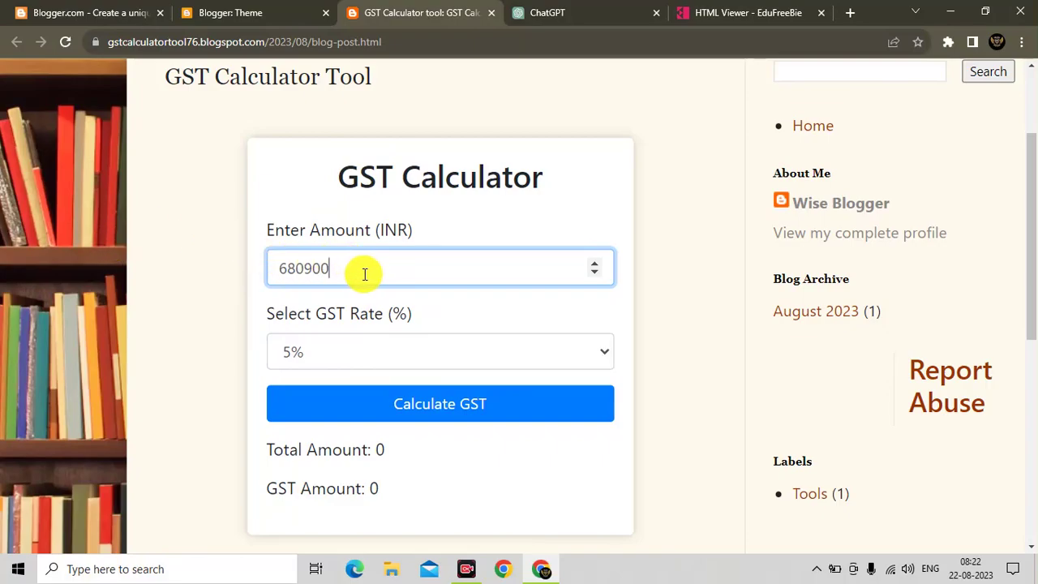
click(347, 355)
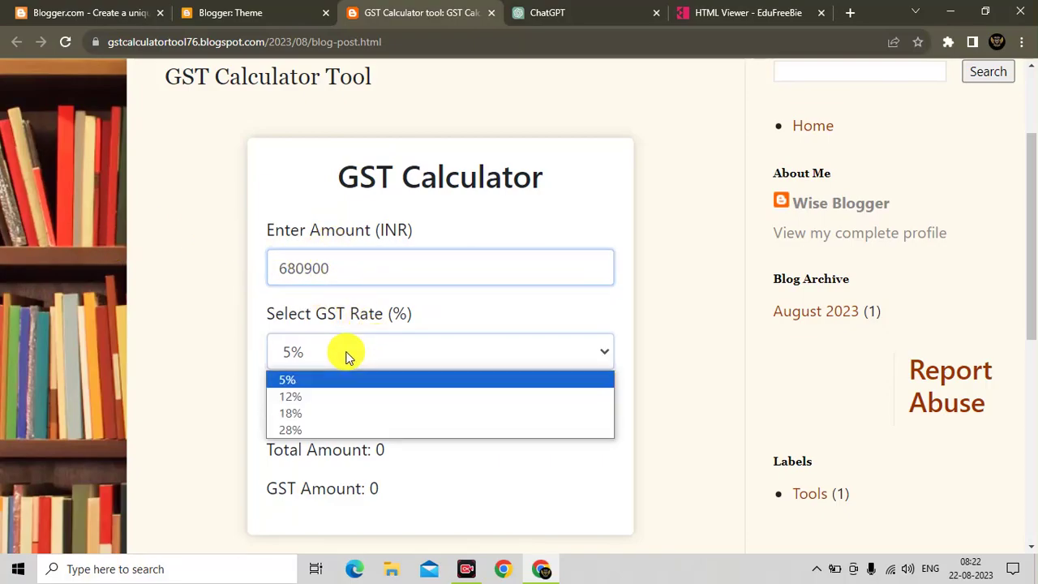
click(341, 410)
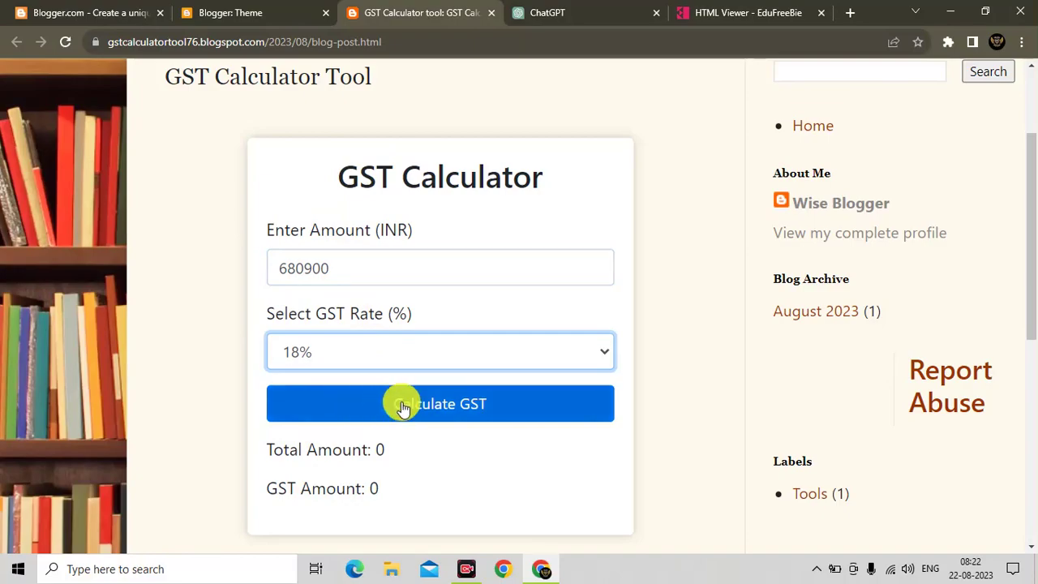
scroll(463, 390, right, 1)
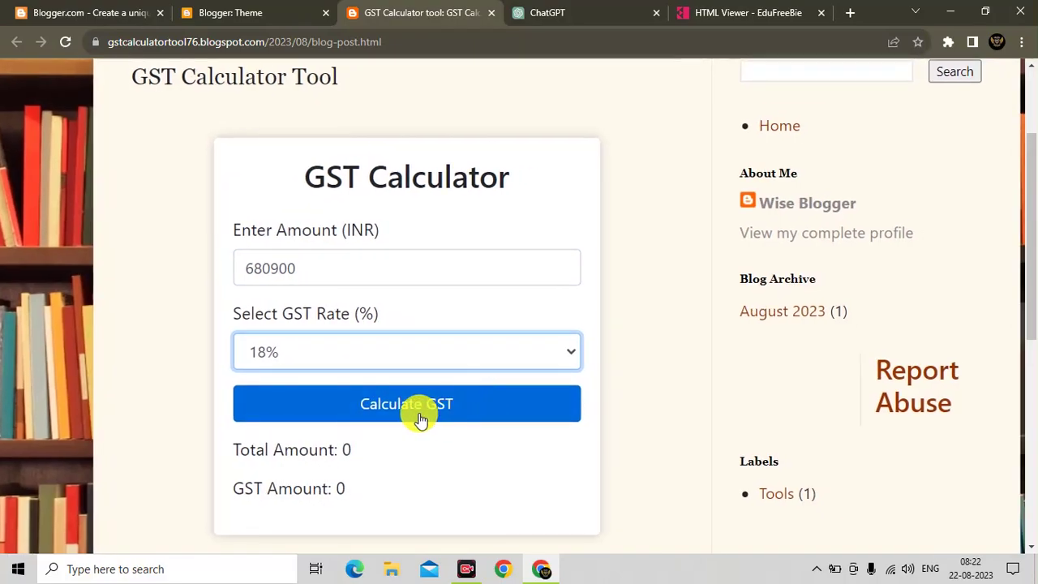
click(420, 419)
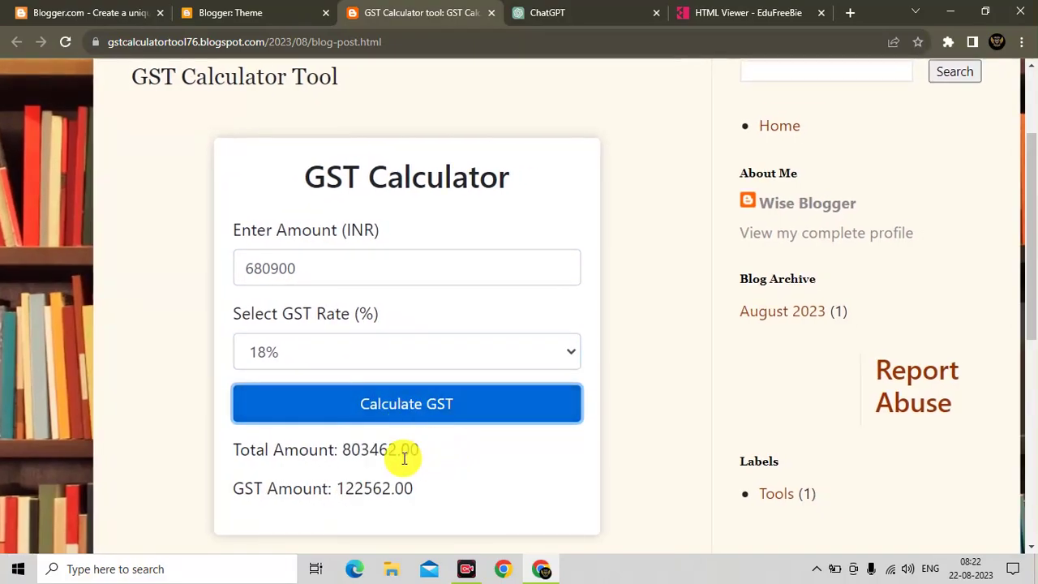
Step: Examine the calculator's Total Amount and GST Amount results, highlighting each line in turn
drag(239, 448, 454, 443)
click(454, 443)
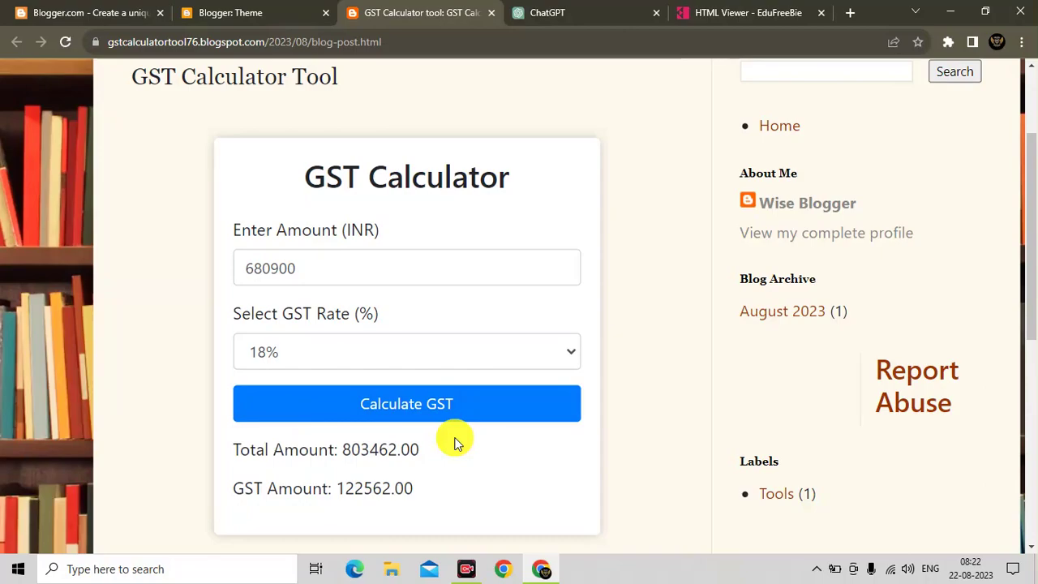
mouse_move(242, 492)
mouse_down()
mouse_move(442, 483)
mouse_move(239, 492)
mouse_up()
click(438, 486)
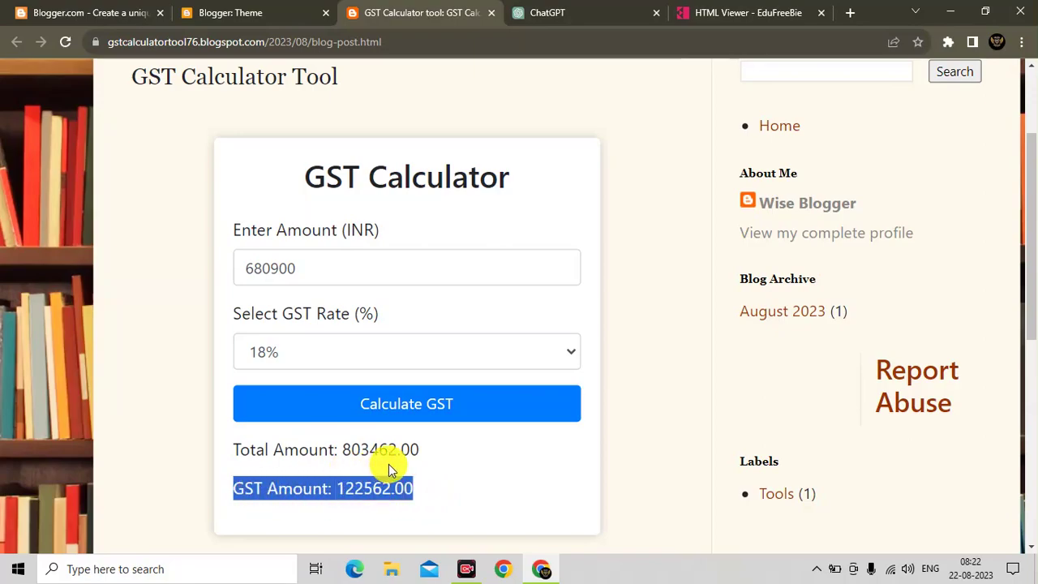